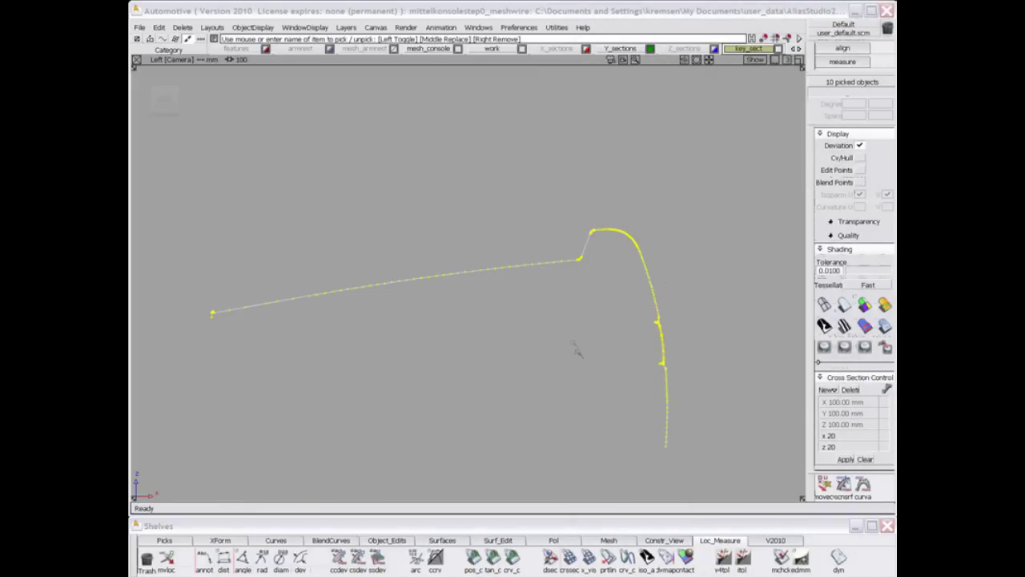
Step: Fit a degree 2, single-span curve to the long shallow section line, pulling both ends in clear of the corner radii
alt+shift+right_drag(577, 350, 577, 321)
alt+shift+middle_drag(569, 312, 602, 309)
alt+shift+right_drag(602, 309, 601, 297)
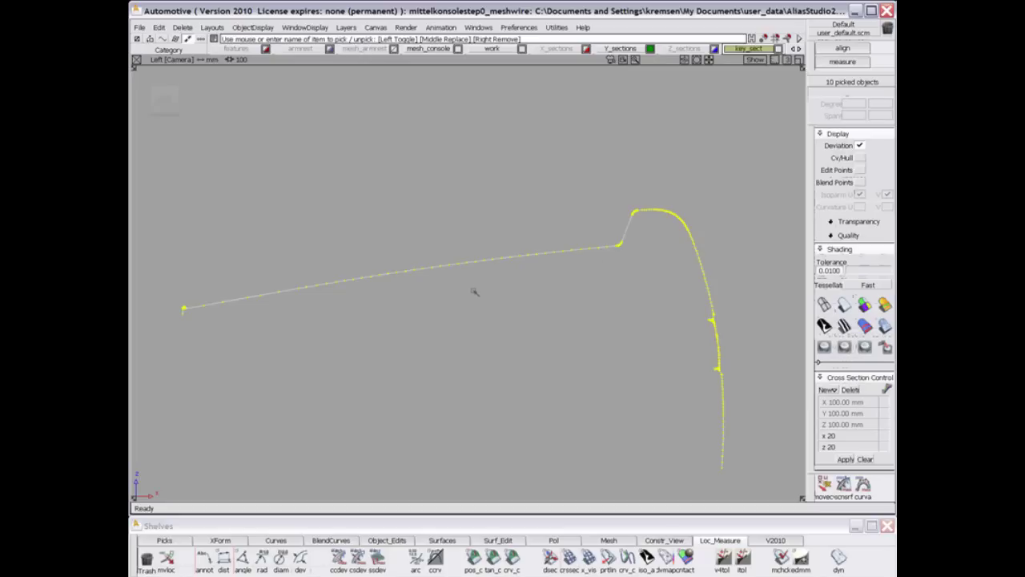
alt+shift+middle_drag(502, 297, 566, 326)
click(275, 539)
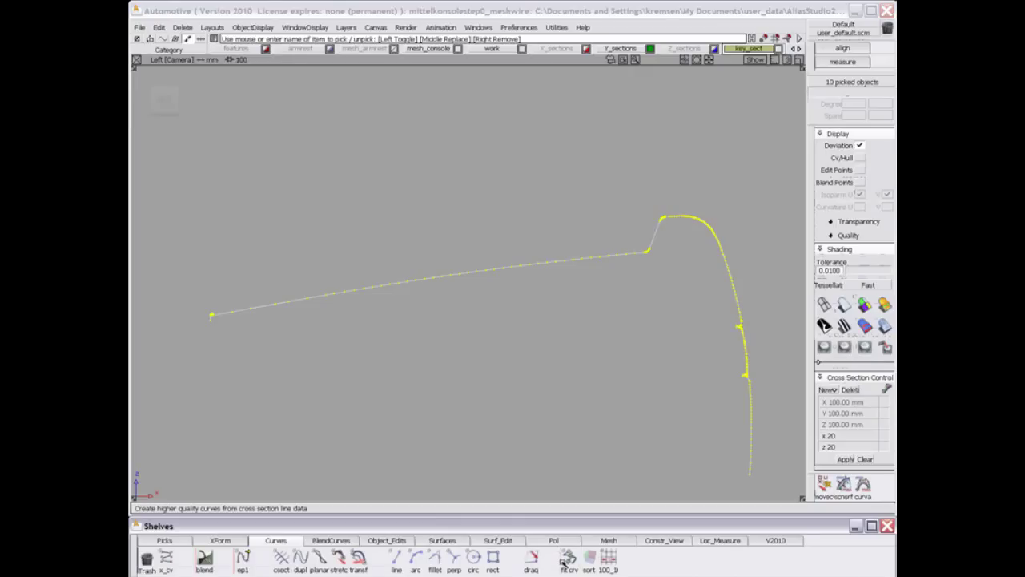
click(568, 557)
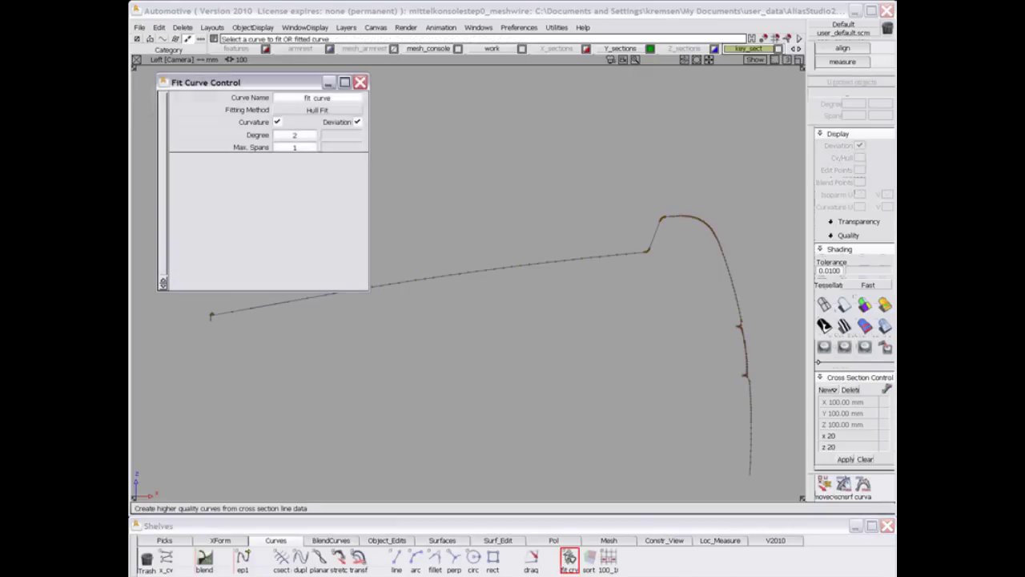
alt+shift+middle_drag(507, 391, 531, 401)
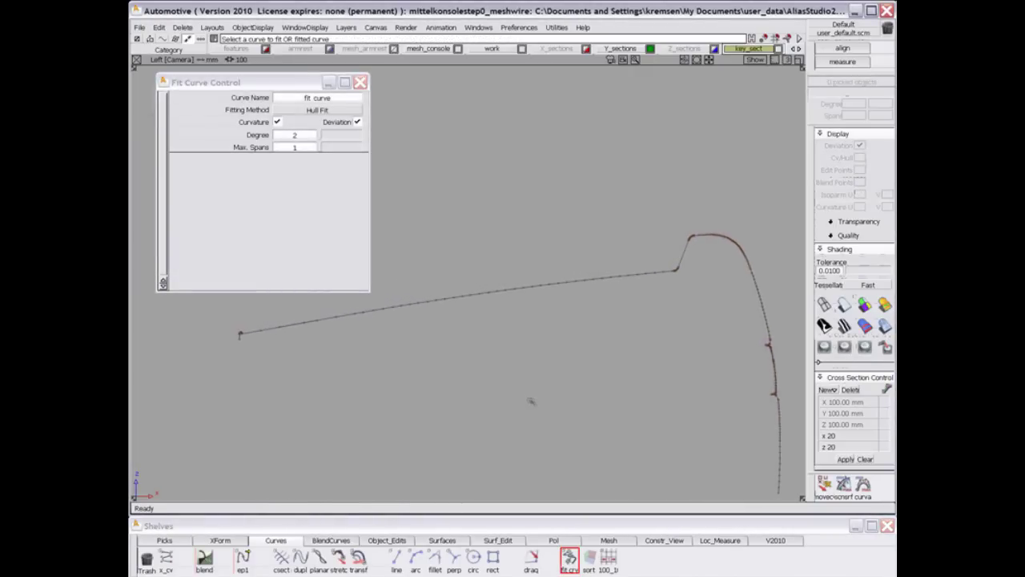
click(356, 315)
drag(765, 340, 655, 273)
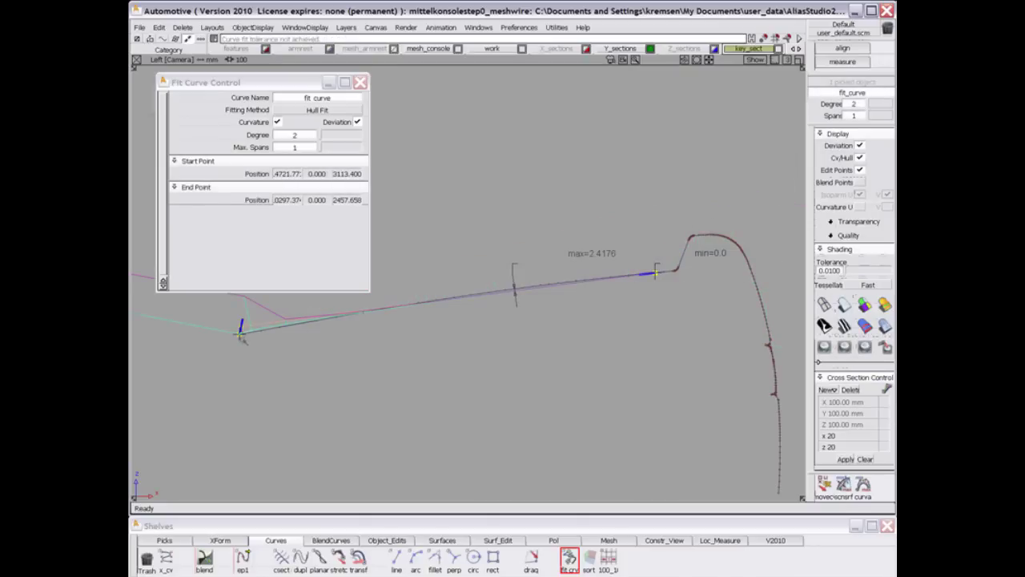
drag(240, 335, 280, 328)
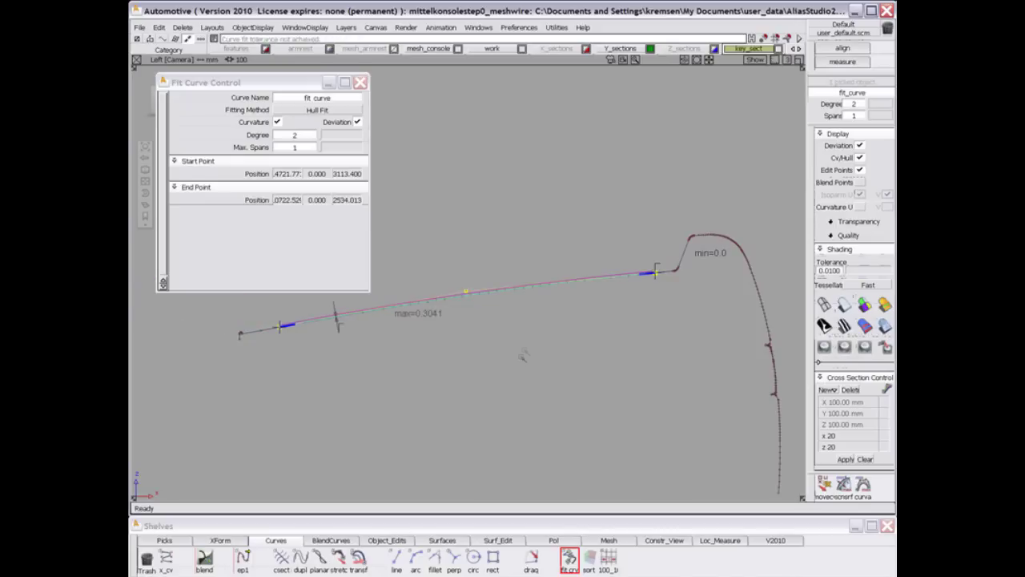
alt+shift+middle_drag(523, 355, 520, 366)
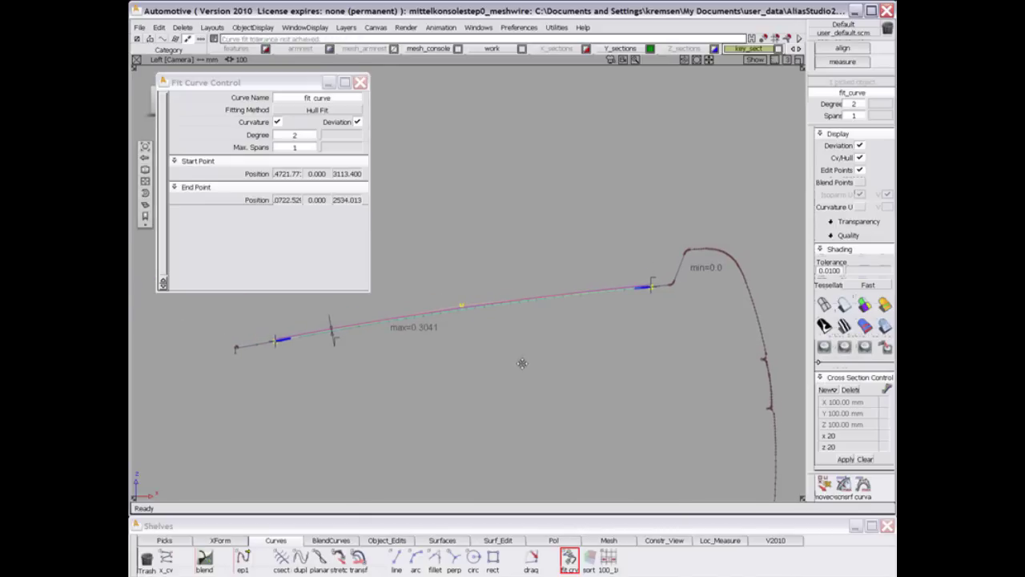
Step: Toggle the fitted curve's deviation and curvature displays off and on again, and examine its curvature comb against the scanned section
click(357, 123)
click(357, 122)
click(357, 123)
click(277, 122)
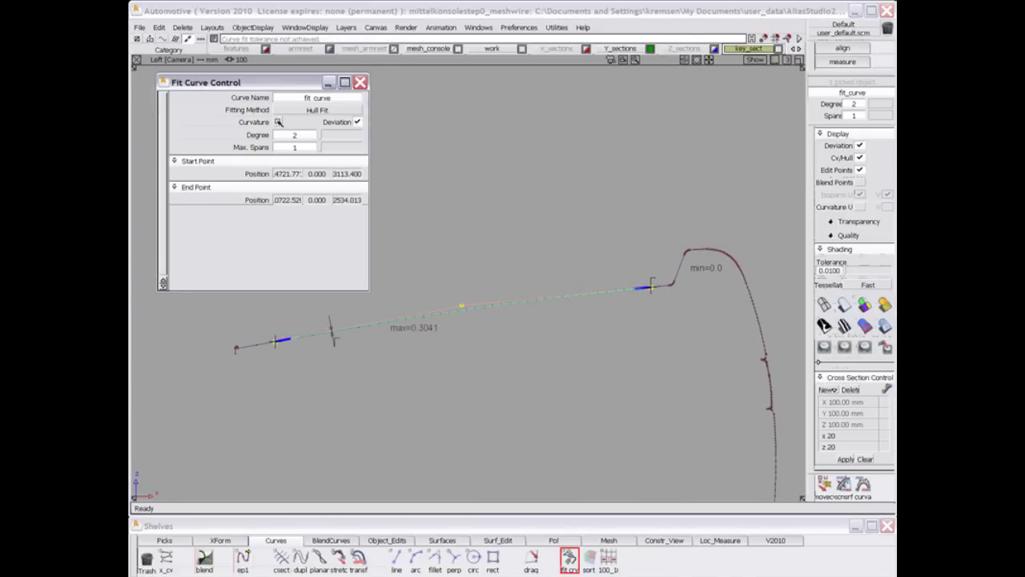
click(278, 122)
alt+shift+middle_drag(487, 321, 517, 357)
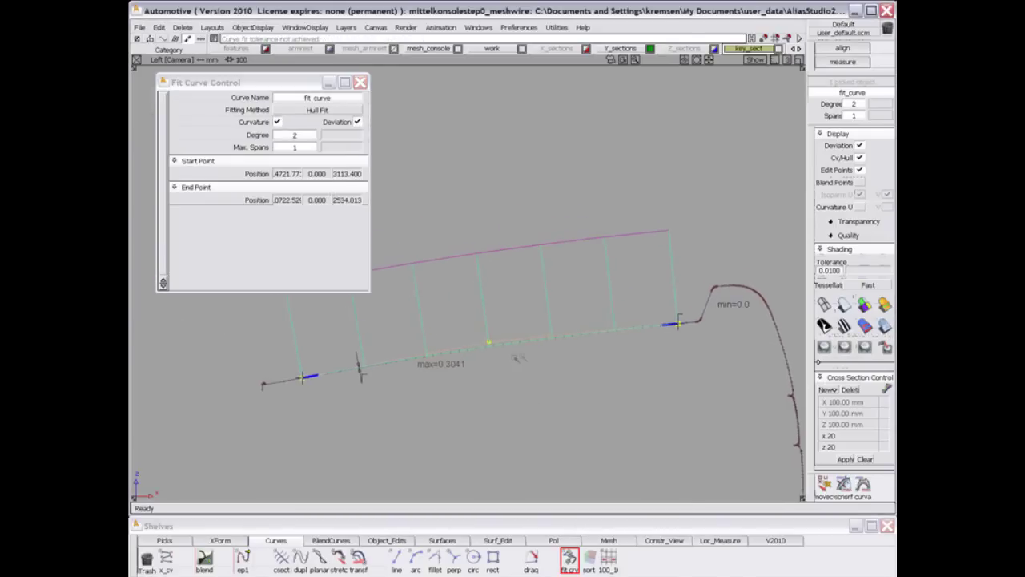
alt+shift+right_drag(517, 357, 526, 378)
alt+shift+middle_drag(526, 377, 566, 374)
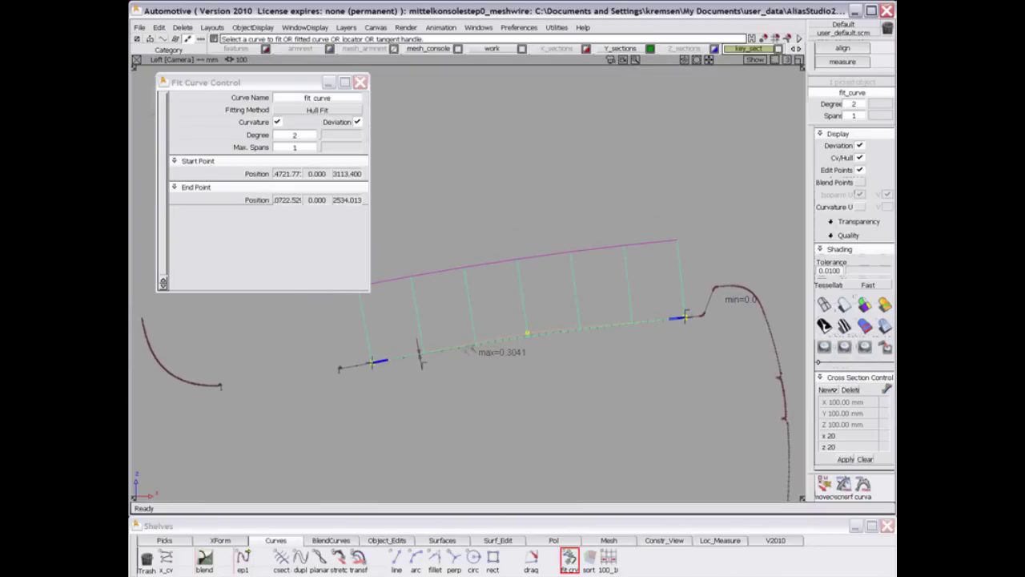
alt+shift+middle_drag(468, 349, 486, 369)
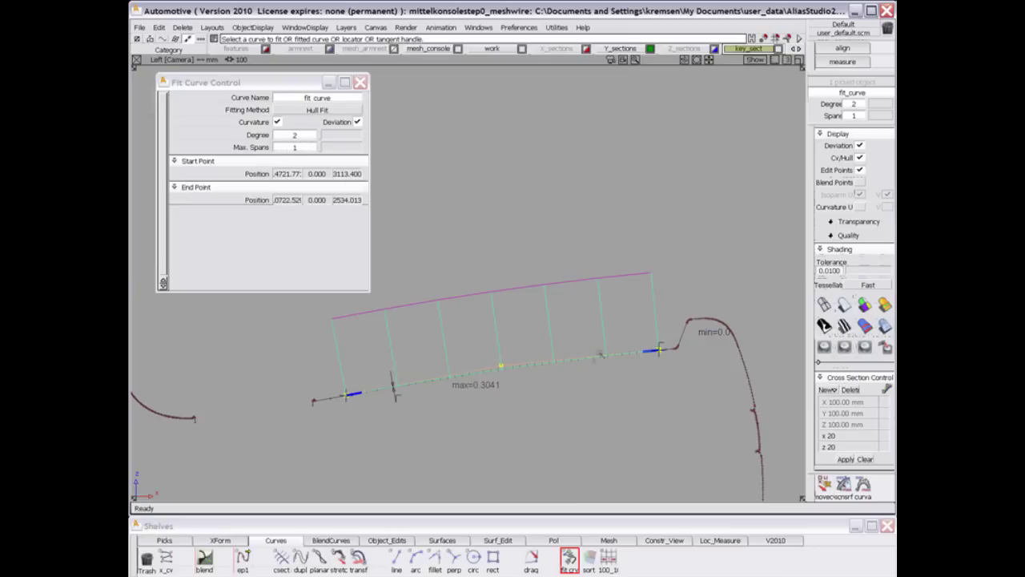
Step: Pull the fitted curve's lower end further inward while trying degree 3, and return the degree to 2
click(321, 136)
drag(325, 136, 326, 136)
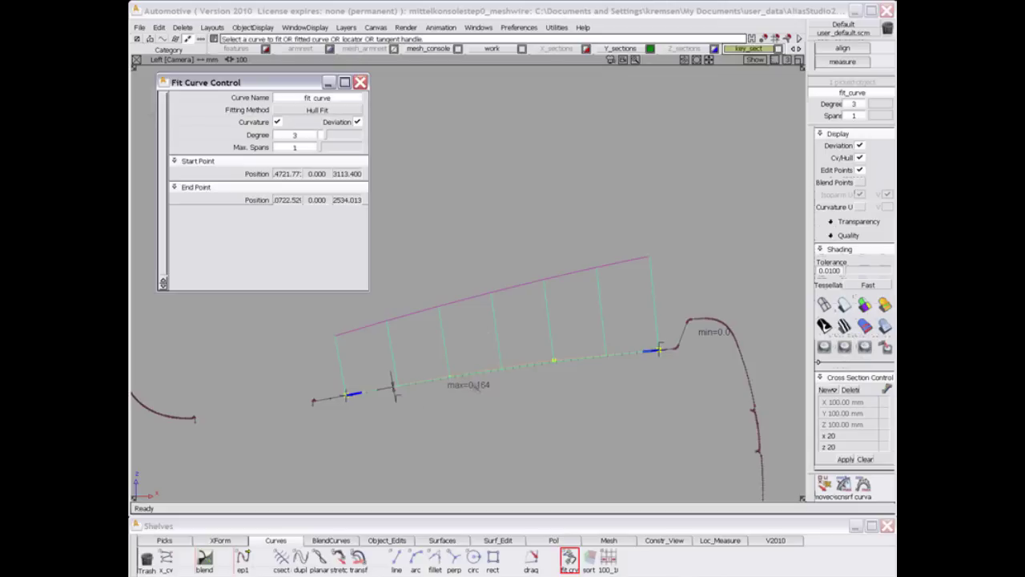
drag(348, 396, 369, 390)
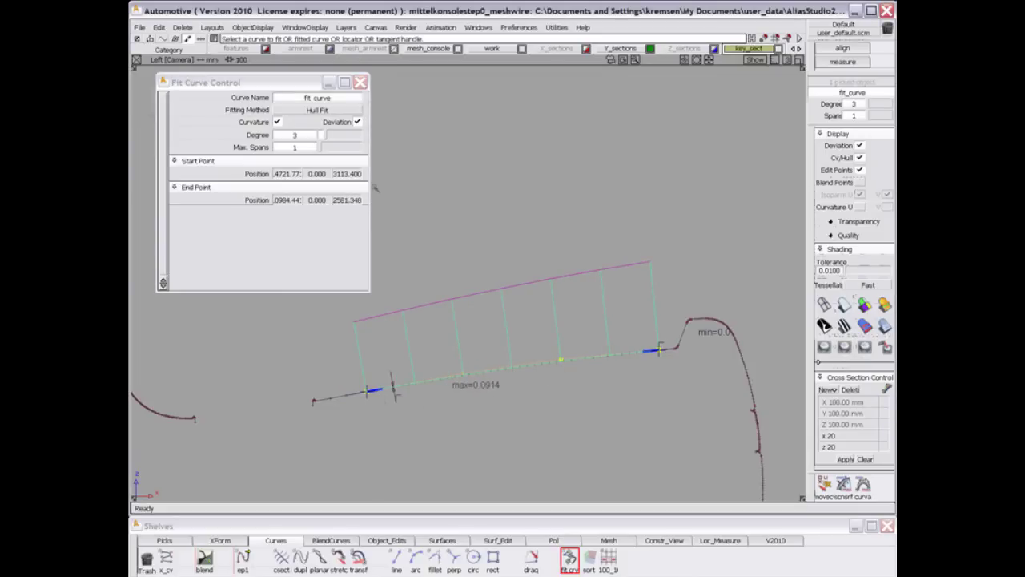
drag(322, 135, 316, 134)
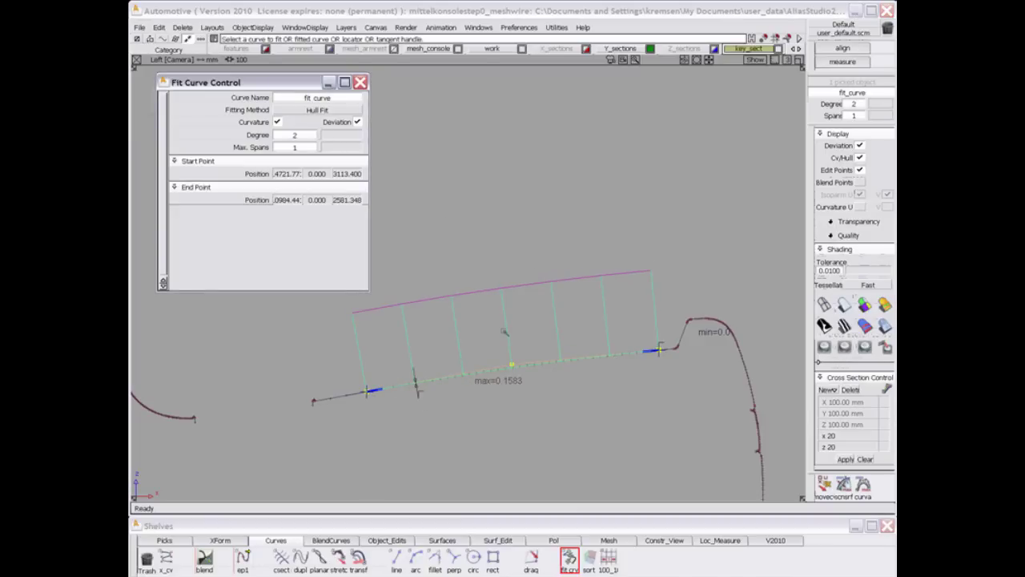
Step: Deselect the fitted curve and delete all locators to remove the deviation and curvature displays
alt+shift+middle_drag(568, 341, 528, 342)
ctrl+shift+drag(562, 419, 562, 334)
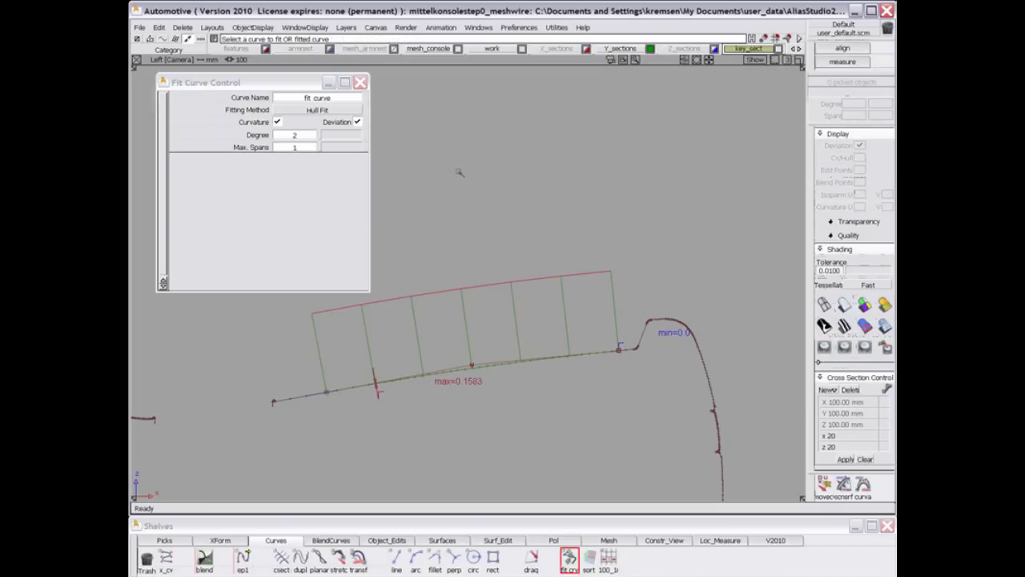
ctrl+shift+click(563, 205)
click(183, 28)
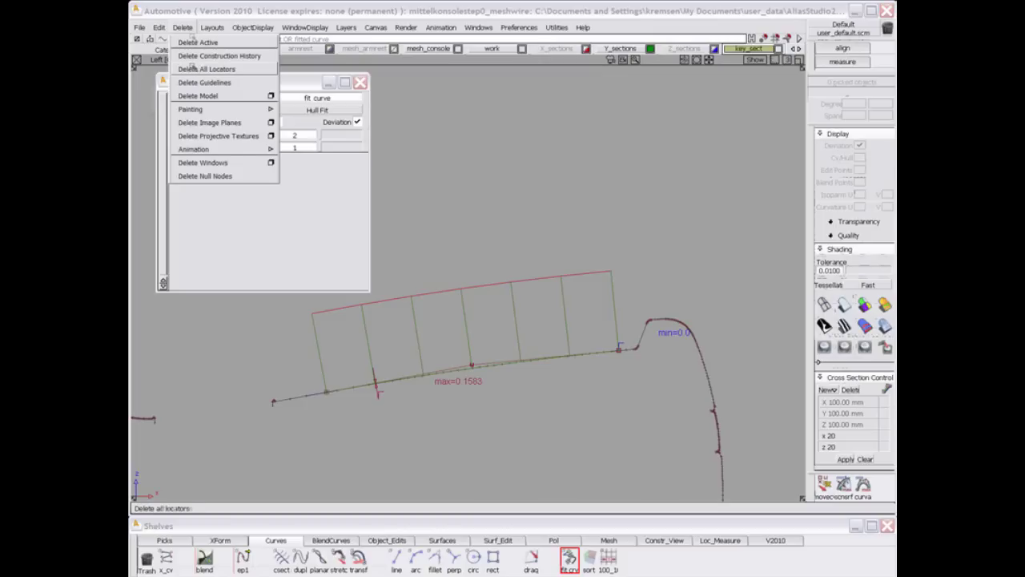
click(193, 71)
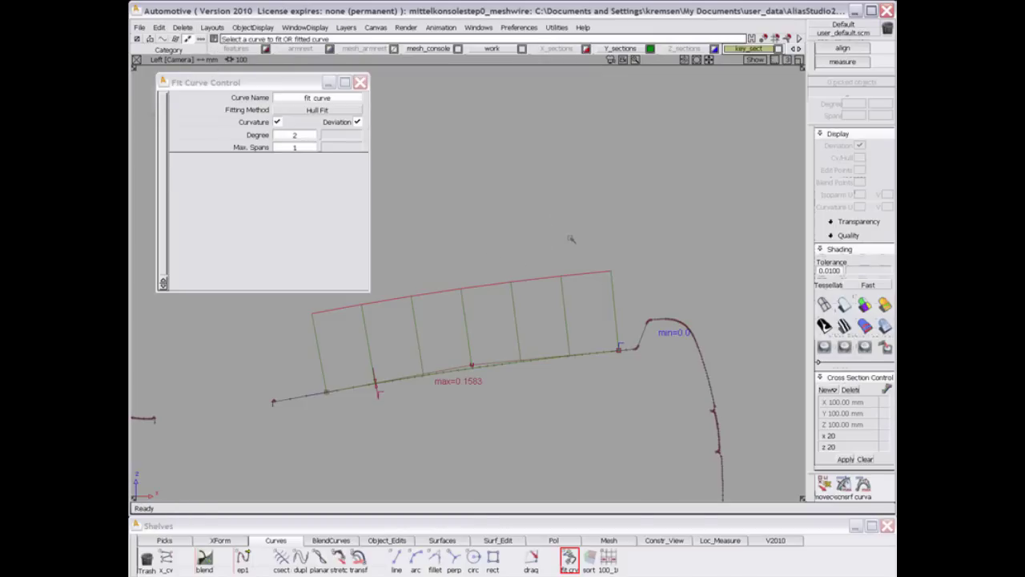
mouse_move(569, 238)
ctrl+shift+mouse_down()
mouse_move(599, 252)
mouse_move(547, 238)
mouse_move(591, 242)
ctrl+shift+mouse_up()
ctrl+shift+drag(558, 274, 682, 280)
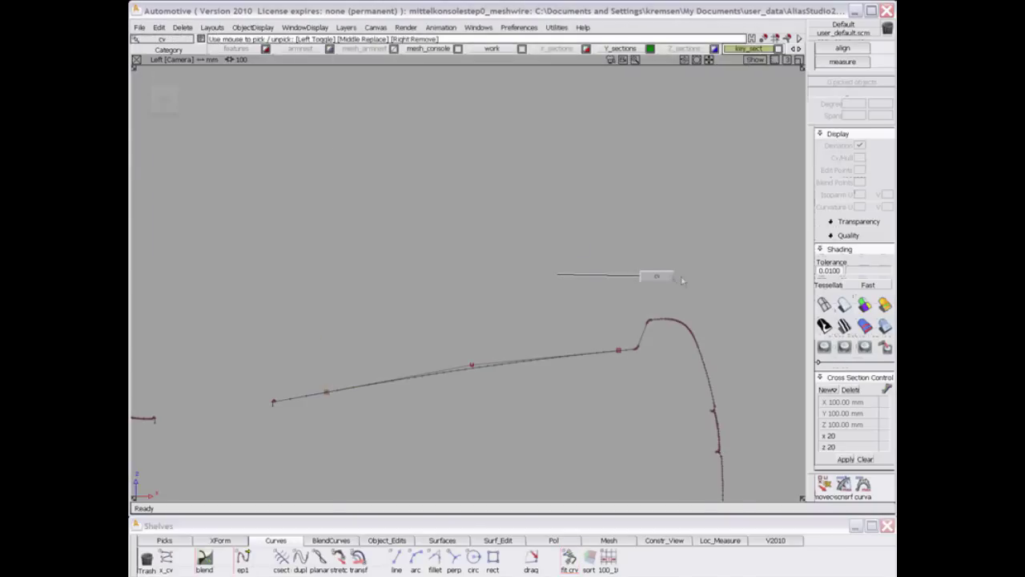
ctrl+shift+drag(558, 273, 562, 331)
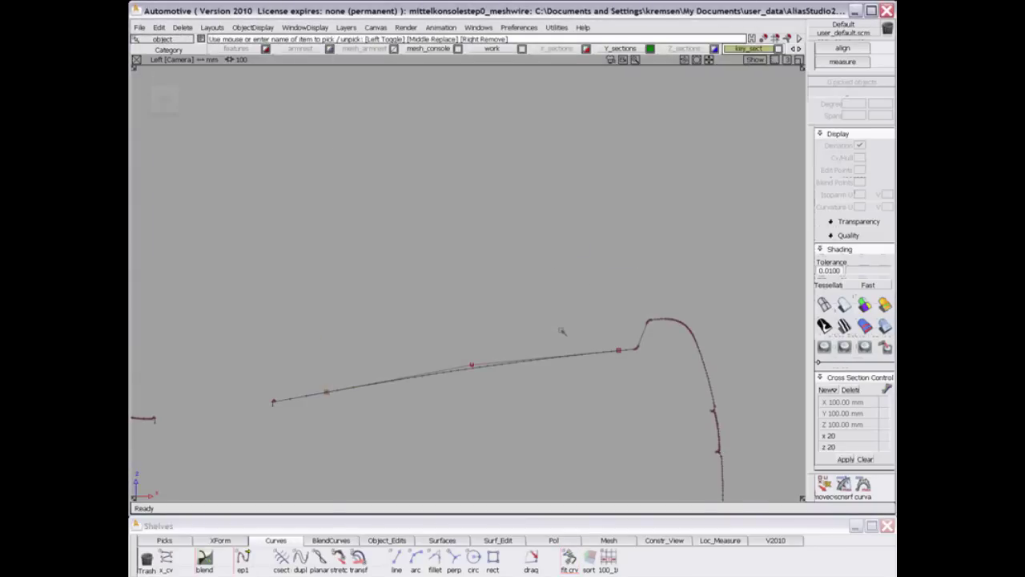
Step: Draw a two-point edit point curve on the steep section, from just above the small notch up to the start of the bend
alt+shift+middle_drag(567, 339, 408, 266)
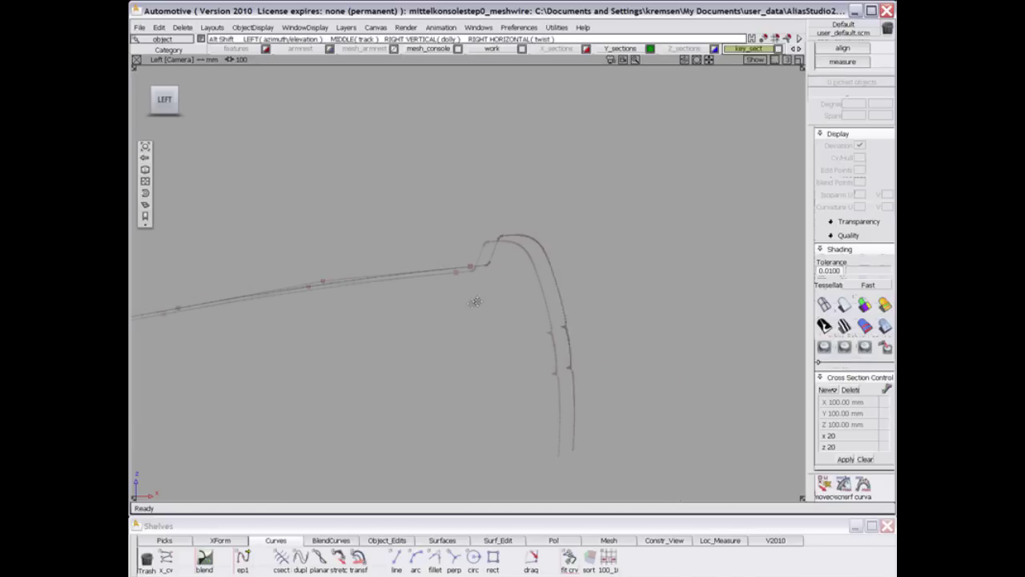
alt+shift+right_drag(554, 335, 566, 263)
alt+shift+drag(567, 263, 643, 285)
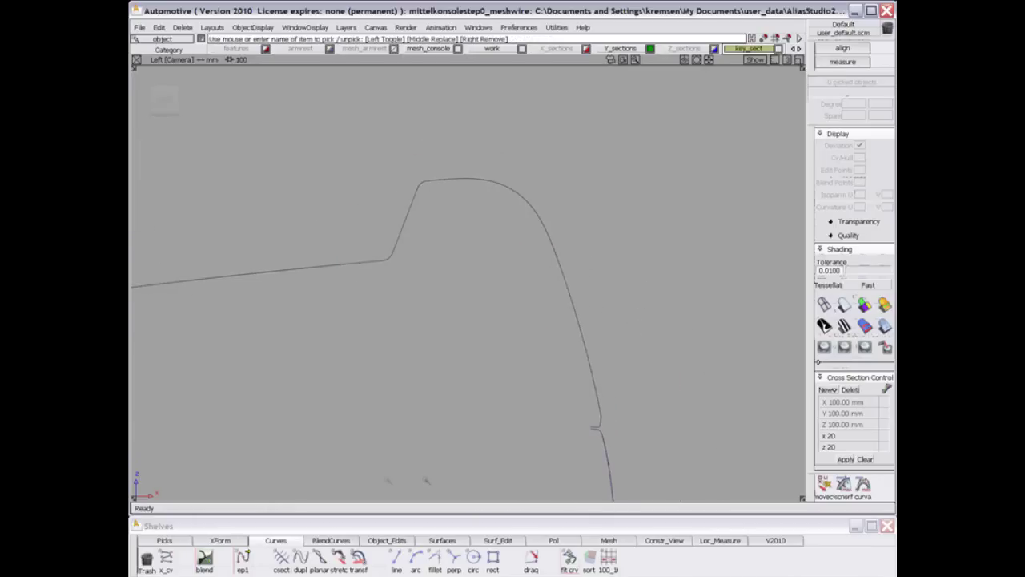
click(242, 561)
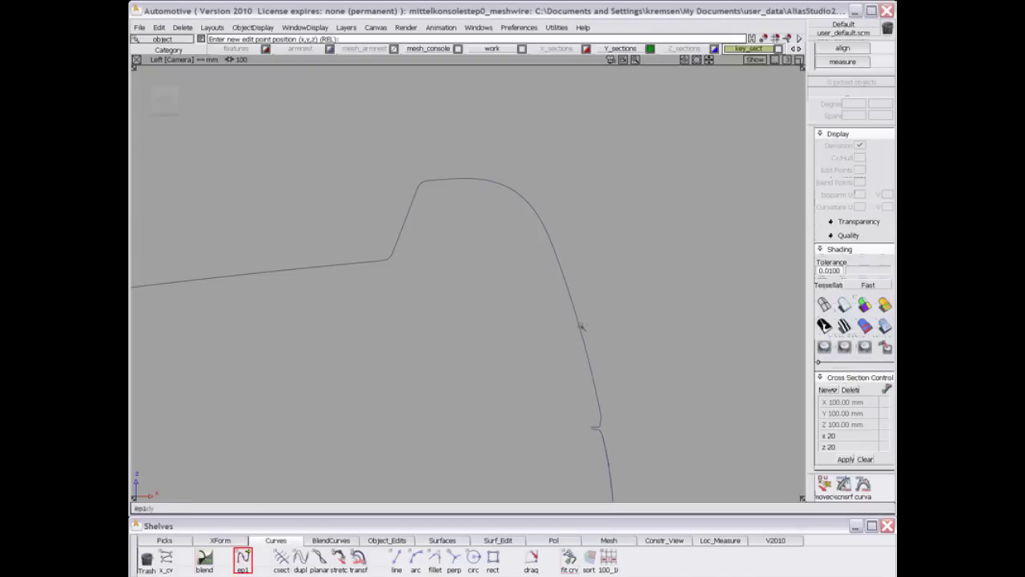
click(599, 410)
mouse_move(585, 346)
ctrl+alt+mouse_down()
mouse_move(569, 243)
mouse_move(572, 252)
ctrl+alt+mouse_up()
mouse_move(613, 354)
ctrl+shift+mouse_down()
mouse_move(614, 311)
mouse_move(590, 305)
mouse_move(562, 333)
ctrl+shift+mouse_up()
Step: Set the degree of the new steep curve to 2
click(576, 318)
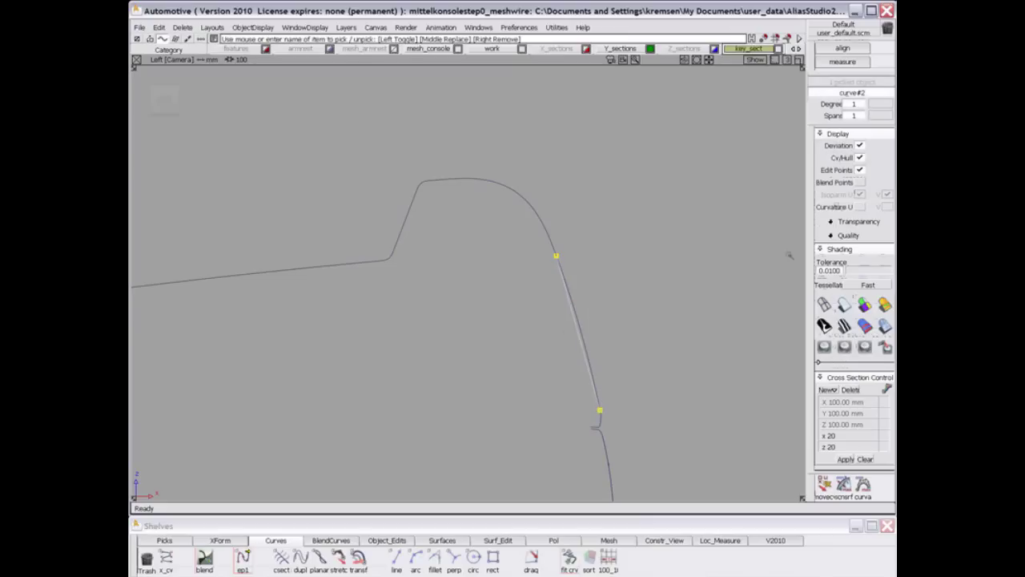
text(2)
key(Return)
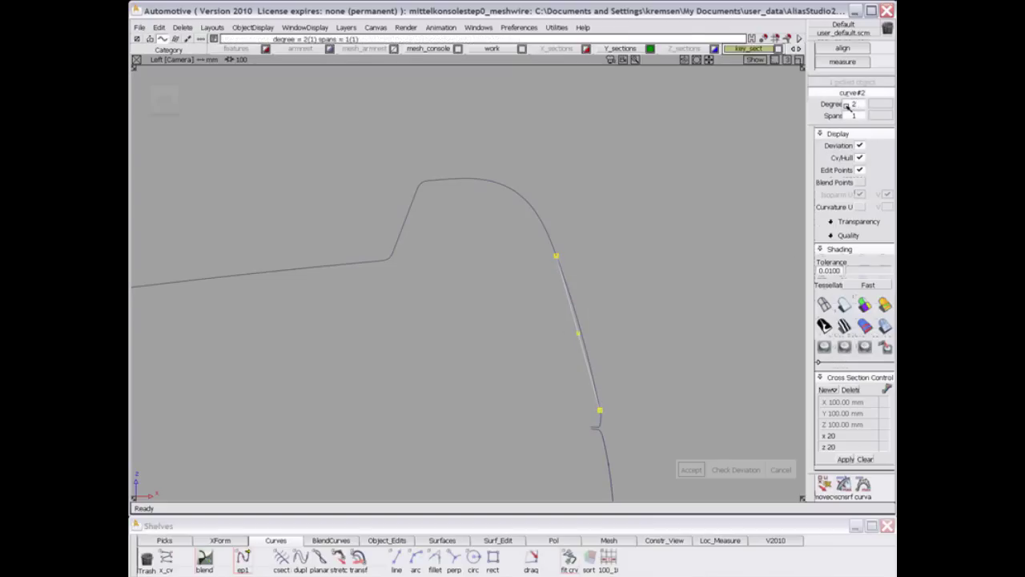
Step: Move the middle CV of the steep curve outward so the curve follows the section line
ctrl+shift+drag(626, 400, 623, 361)
ctrl+shift+drag(487, 342, 514, 345)
drag(552, 325, 613, 355)
alt+shift+right_drag(624, 403, 551, 238)
middle_drag(552, 237, 567, 235)
alt+shift+right_drag(597, 227, 650, 362)
alt+shift+middle_drag(642, 302, 662, 384)
ctrl+shift+drag(662, 378, 652, 269)
Step: Draw a two-point edit point curve on the flat crown just past the corner radius, and rebuild it at degree 2
alt+shift+middle_drag(539, 301, 551, 410)
alt+shift+right_drag(550, 410, 571, 256)
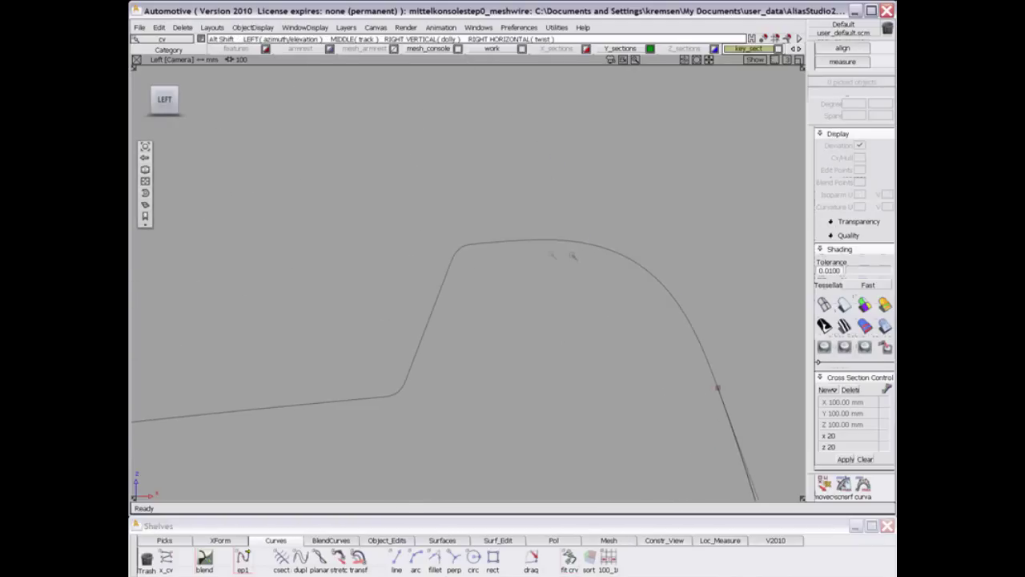
alt+shift+middle_drag(548, 274, 569, 332)
alt+shift+right_drag(570, 333, 581, 263)
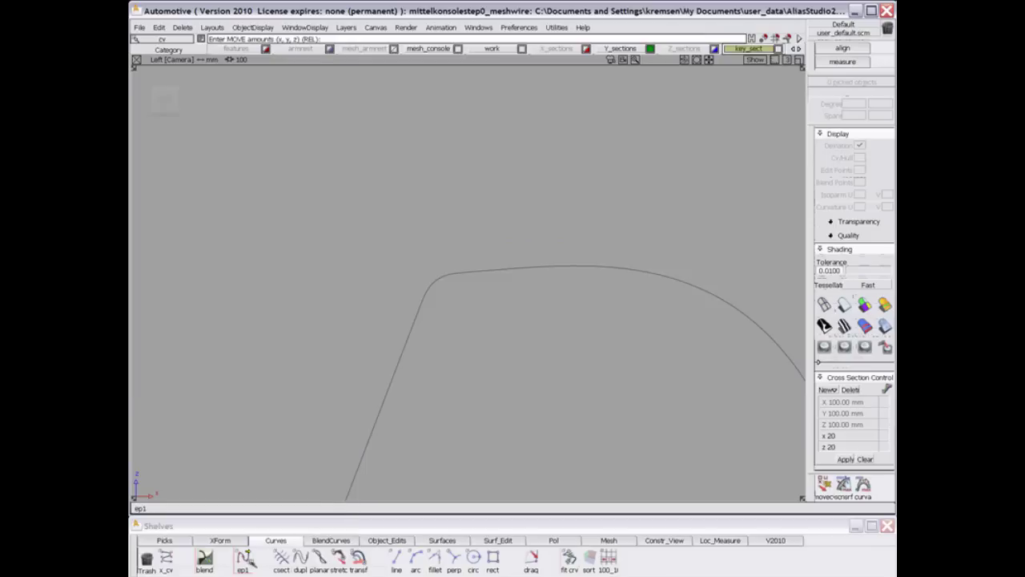
click(243, 558)
mouse_move(510, 270)
ctrl+alt+mouse_down()
mouse_move(469, 272)
mouse_move(564, 266)
ctrl+alt+mouse_up()
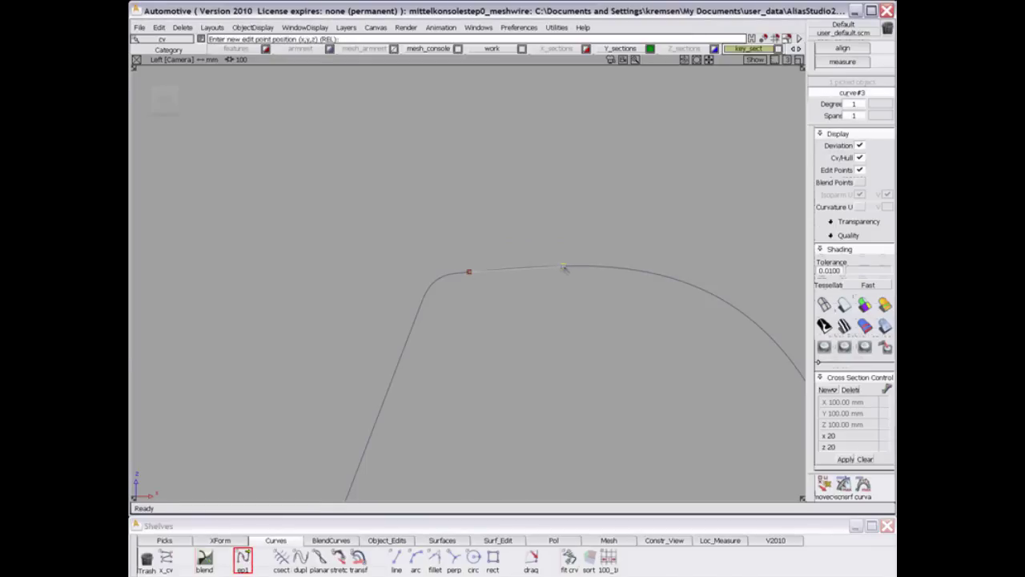
click(506, 280)
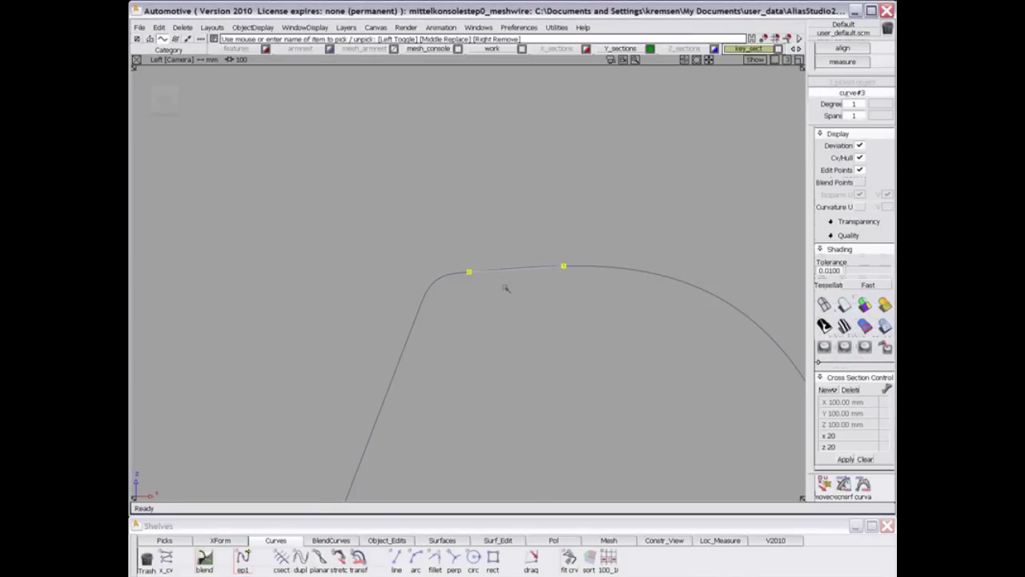
key(ctrl+r)
alt+shift+right_drag(571, 301, 540, 366)
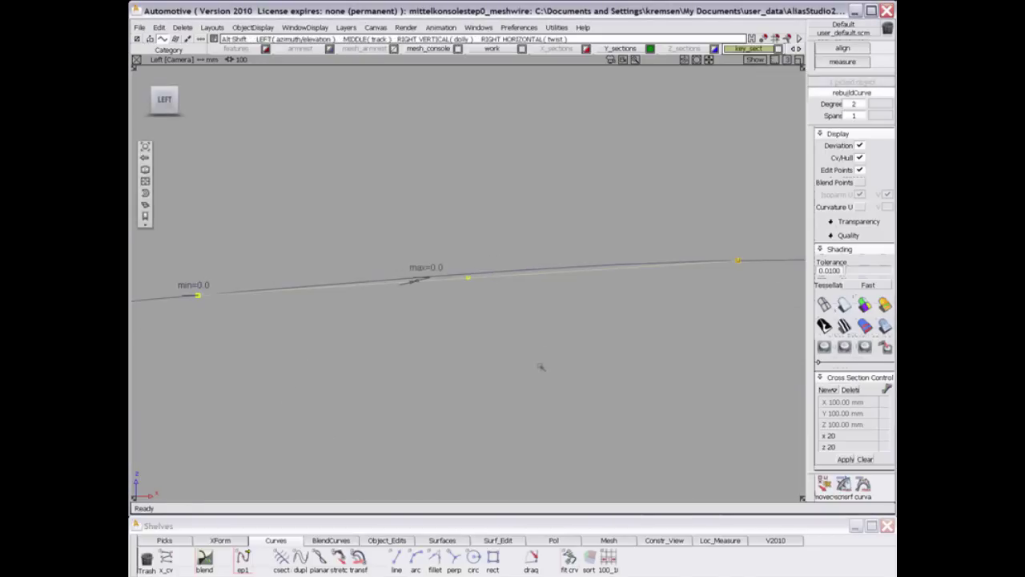
Step: Move the middle CV of the crown curve so the curve matches the section line
ctrl+shift+drag(475, 393, 471, 311)
ctrl+shift+drag(342, 248, 517, 311)
right_drag(555, 358, 554, 351)
drag(555, 351, 570, 335)
alt+shift+right_drag(576, 249, 572, 448)
alt+shift+middle_drag(671, 361, 544, 288)
Step: Pick the crown and steep curves and isolate them by hiding the section data and all other geometry
ctrl+shift+drag(530, 347, 525, 255)
ctrl+shift+drag(506, 216, 484, 229)
drag(452, 164, 645, 329)
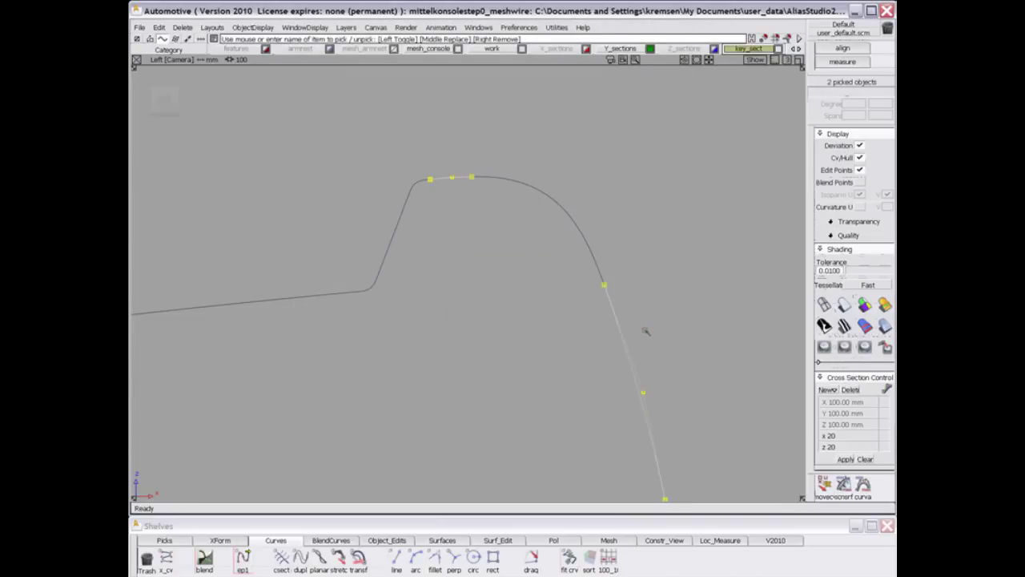
key(Delete)
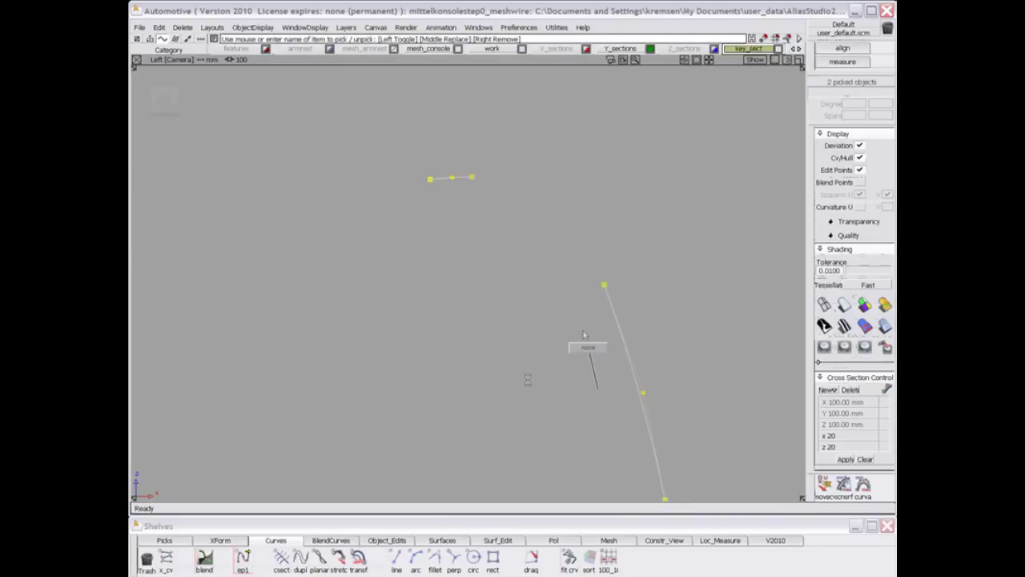
Step: Create a blend curve from the upper end of the steep curve to the near end of the crown curve
click(206, 558)
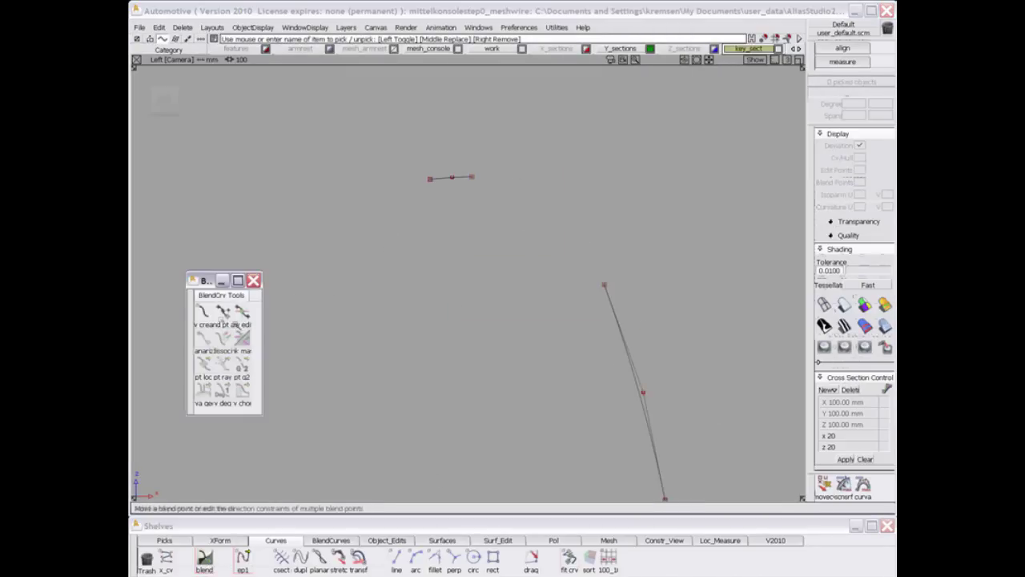
click(203, 312)
click(611, 312)
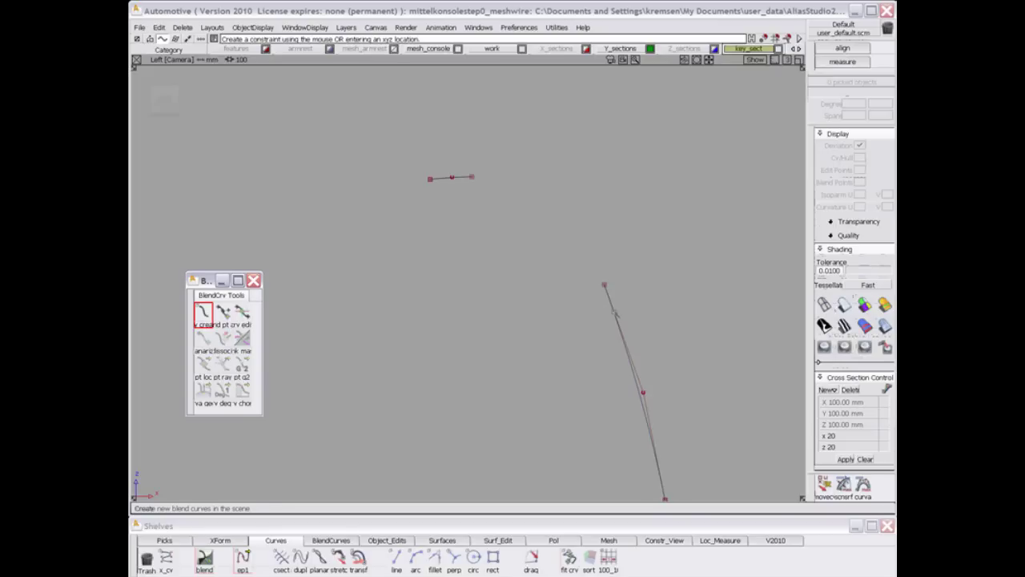
click(472, 177)
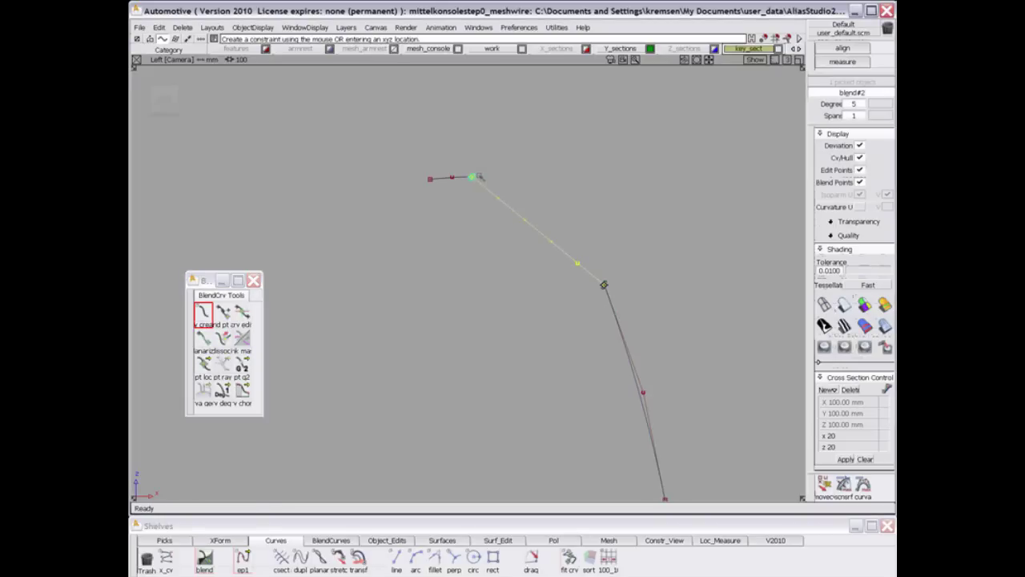
Step: Pick both blend points of the corner blend, try G1 and G3 continuity on them, and set them to G2
ctrl+shift+drag(664, 313, 585, 310)
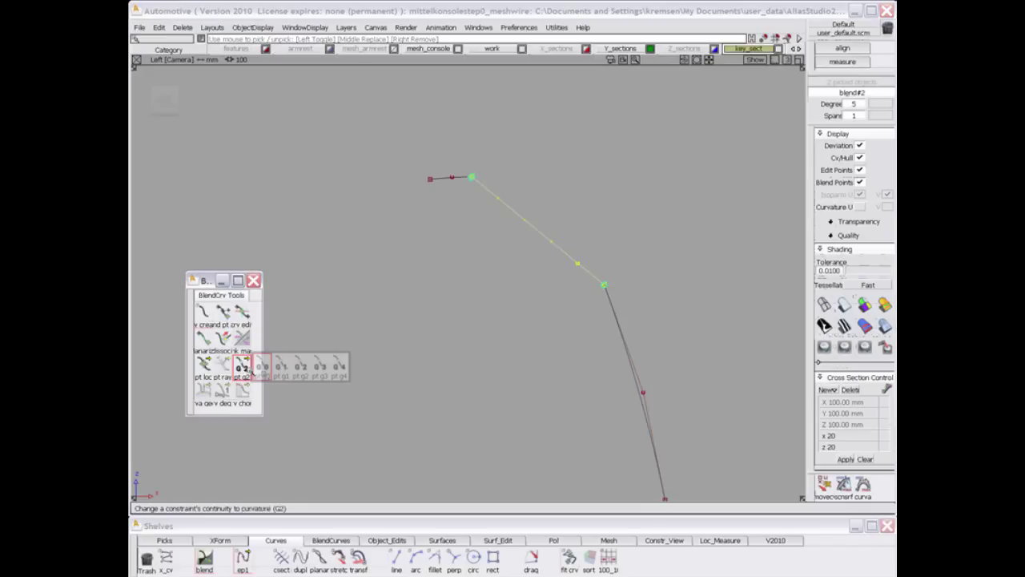
drag(241, 367, 285, 368)
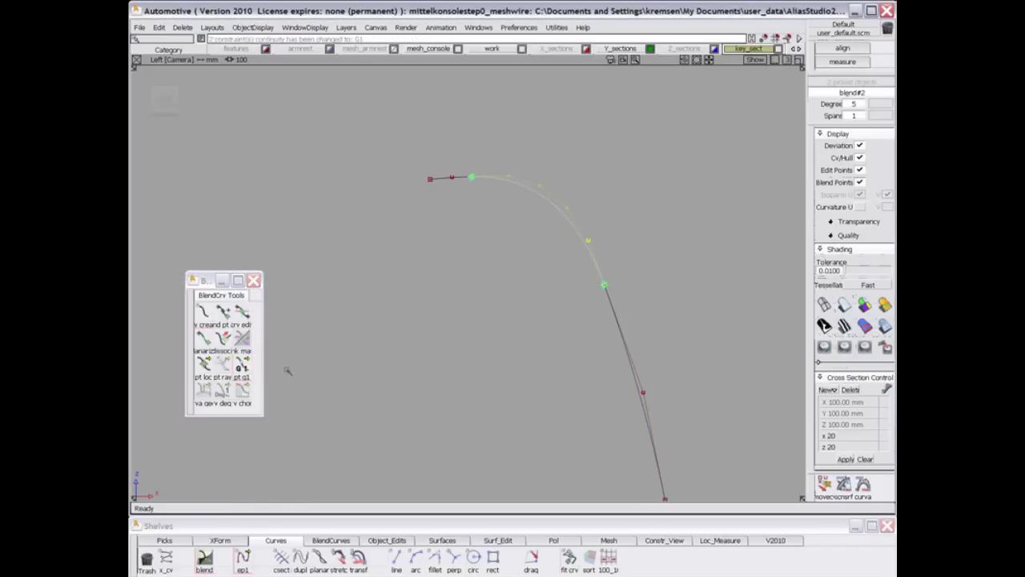
drag(244, 368, 305, 367)
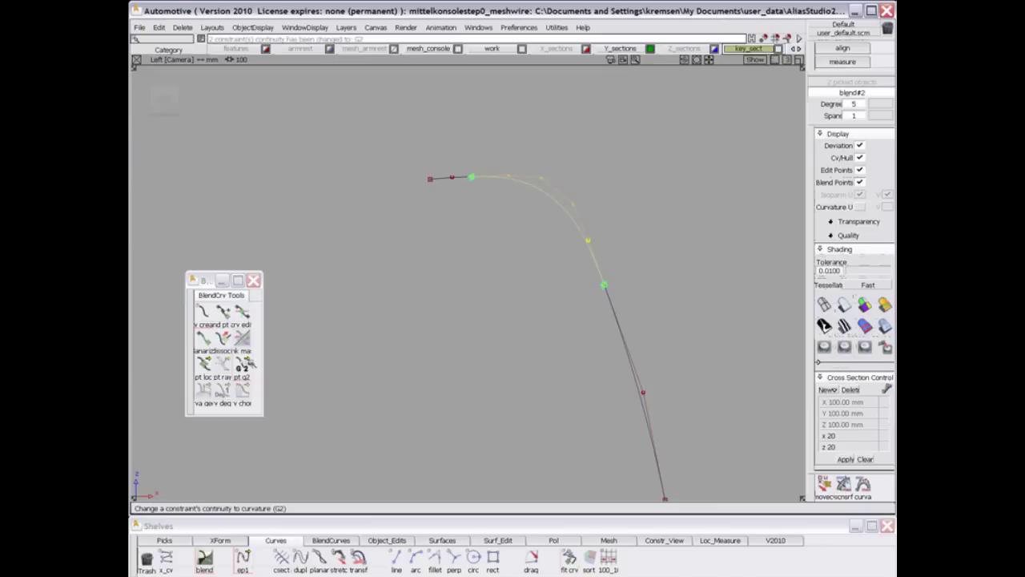
drag(243, 366, 320, 366)
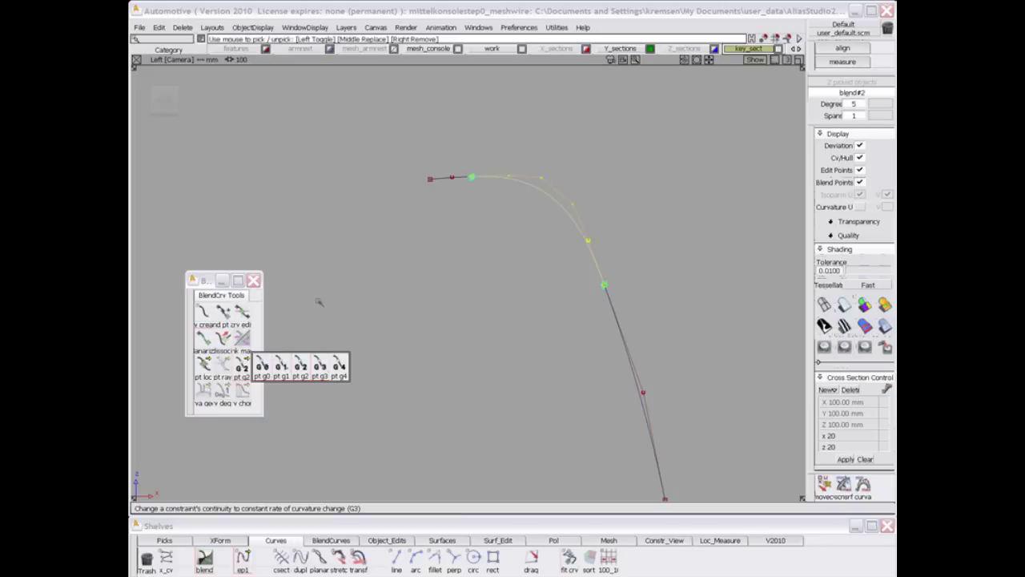
click(317, 365)
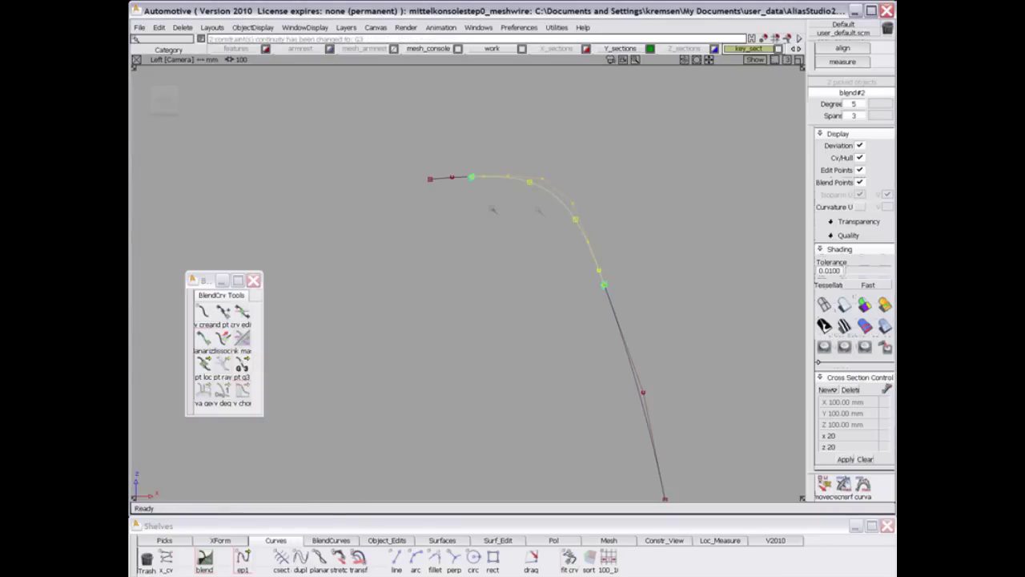
drag(241, 365, 301, 366)
Step: Try moving the blend point off the steep curve's upper end, and return it to the curve end
ctrl+shift+drag(499, 242, 506, 187)
ctrl+shift+drag(563, 245, 585, 277)
drag(597, 274, 641, 304)
ctrl+shift+middle_drag(656, 345, 648, 270)
mouse_move(644, 271)
mouse_down()
mouse_move(670, 352)
mouse_move(603, 284)
mouse_up()
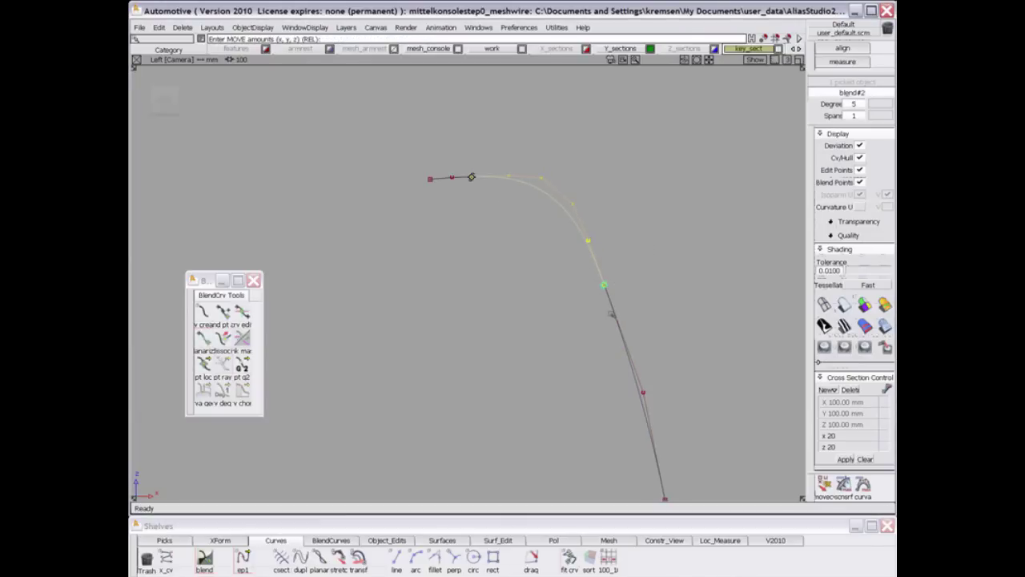
Step: Add curvature combs to the crown, blend and steep curves, and scale the combs up
ctrl+shift+drag(582, 343, 578, 293)
alt+shift+middle_drag(525, 277, 512, 339)
alt+shift+right_drag(512, 339, 525, 319)
ctrl+shift+right_drag(505, 262, 497, 306)
click(443, 234)
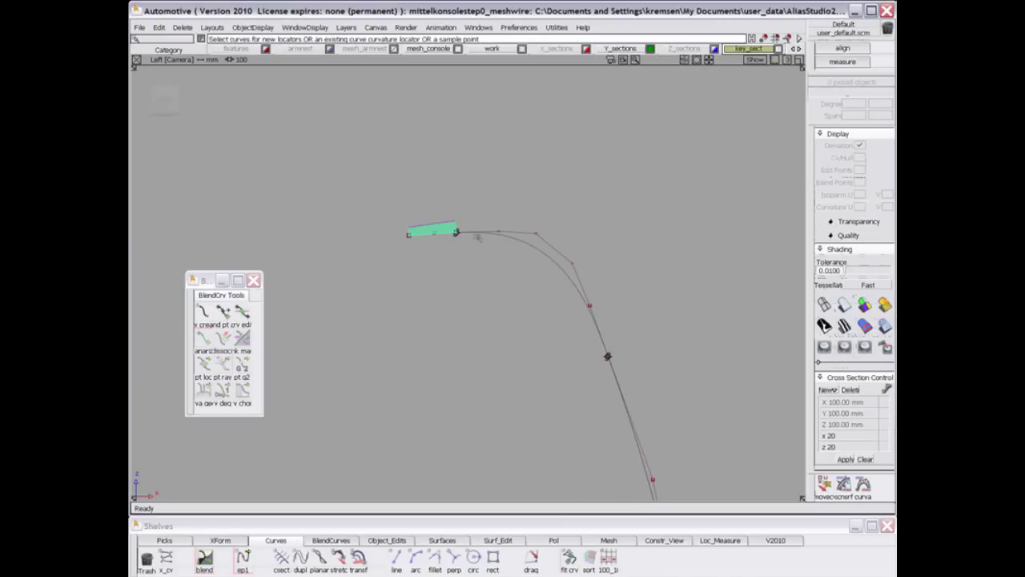
click(590, 319)
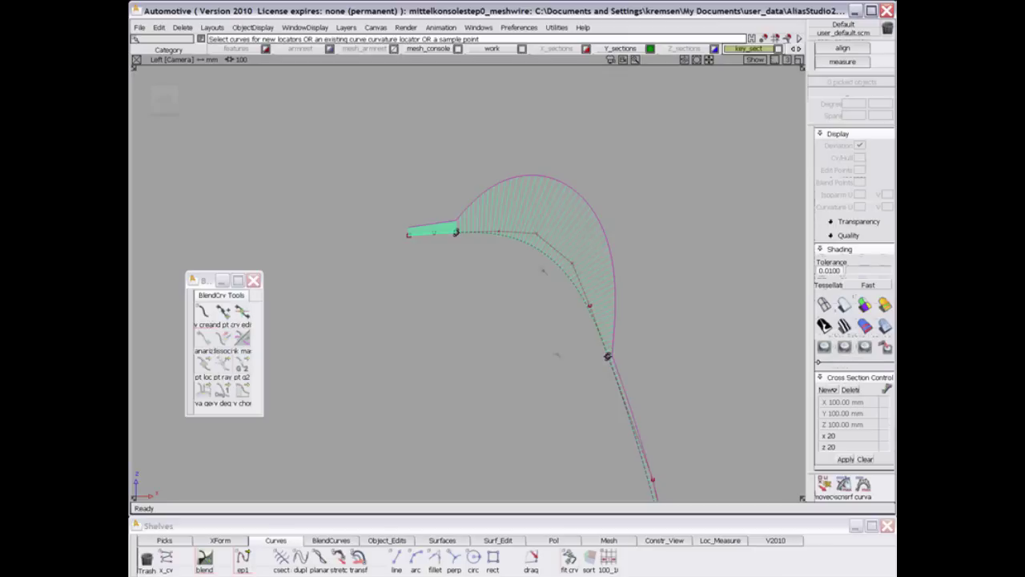
drag(537, 373, 613, 304)
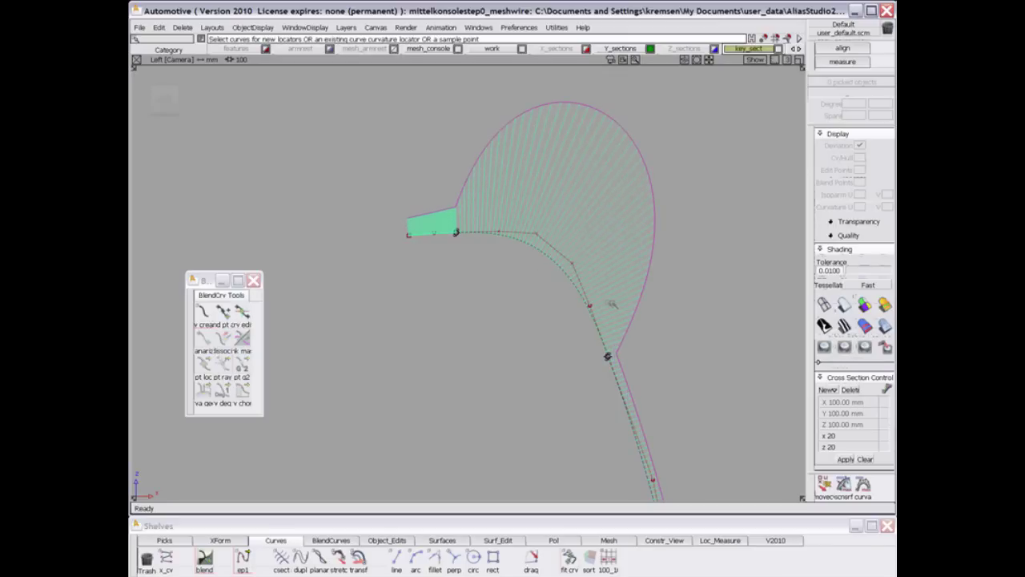
ctrl+shift+drag(537, 336, 540, 309)
alt+shift+middle_drag(536, 278, 534, 268)
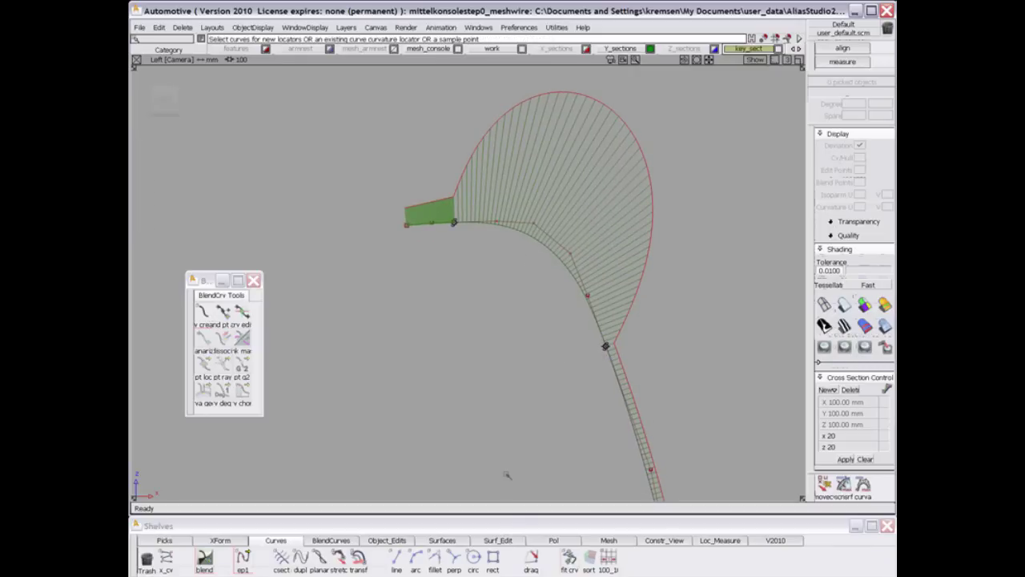
Step: Switch to the orthographic Left window and frame the corner blend with its curvature combs
alt+shift+right_drag(582, 406, 582, 329)
alt+shift+middle_drag(581, 329, 521, 345)
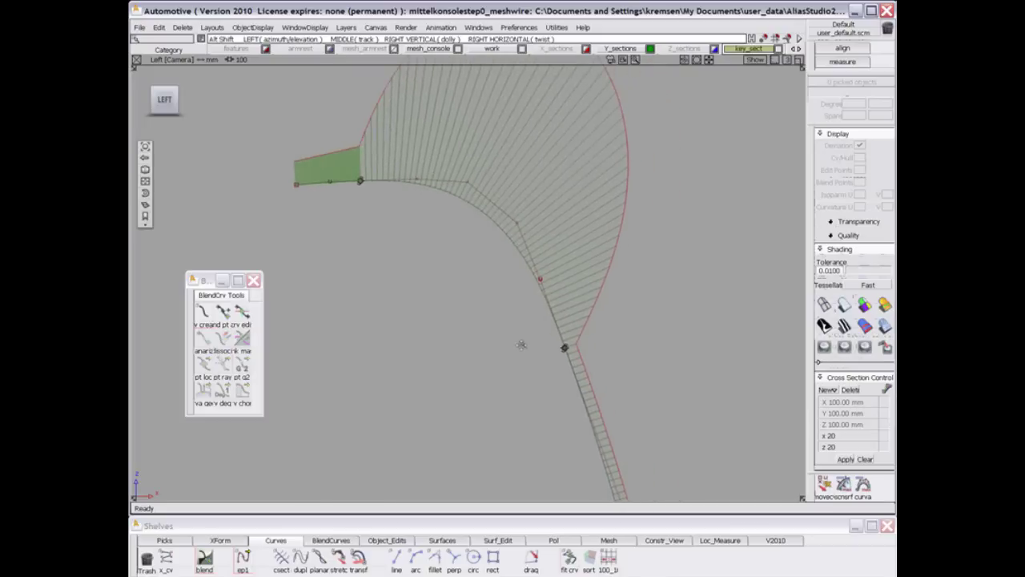
alt+shift+right_drag(522, 346, 526, 327)
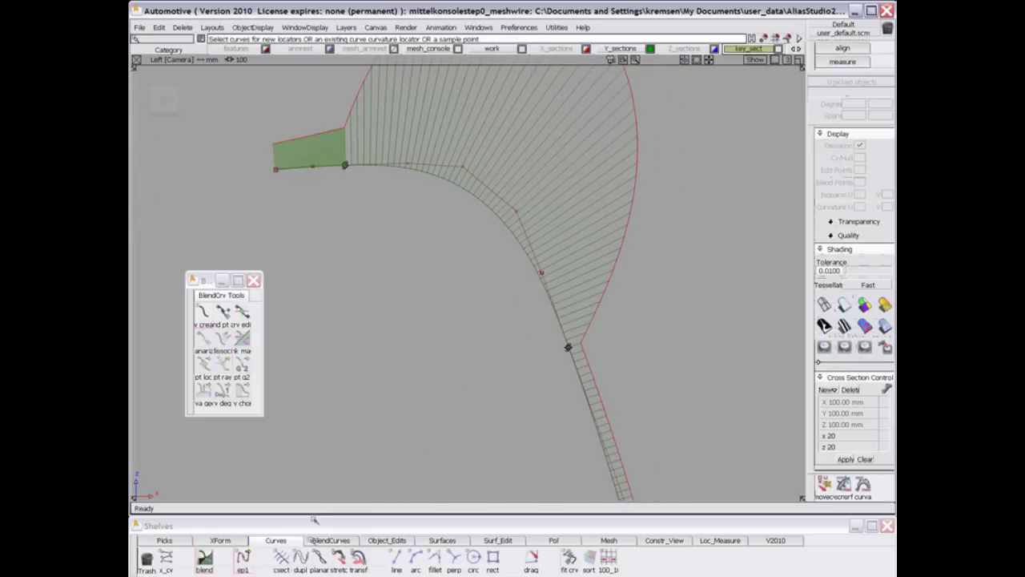
click(213, 29)
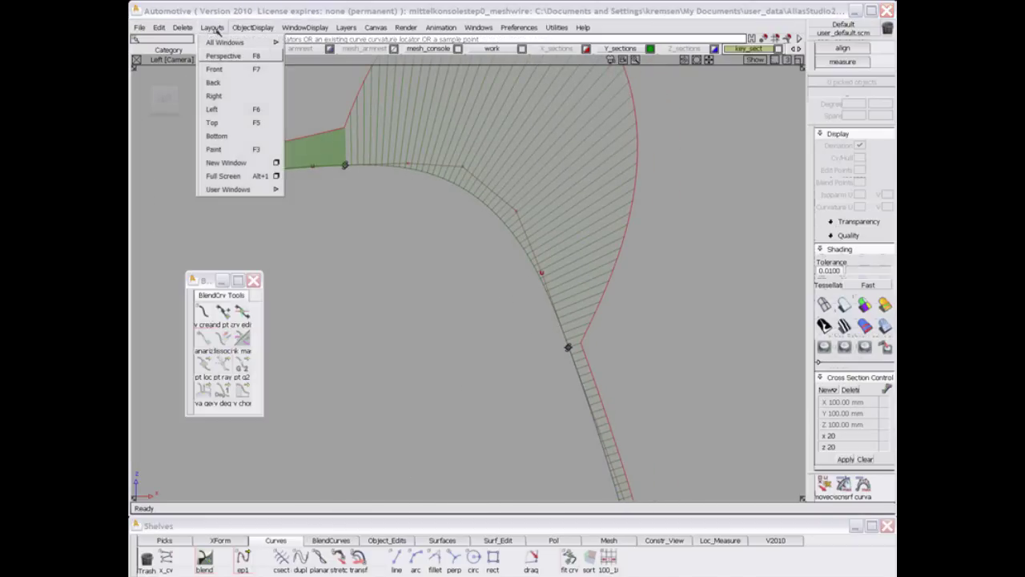
click(213, 109)
key(alt+l)
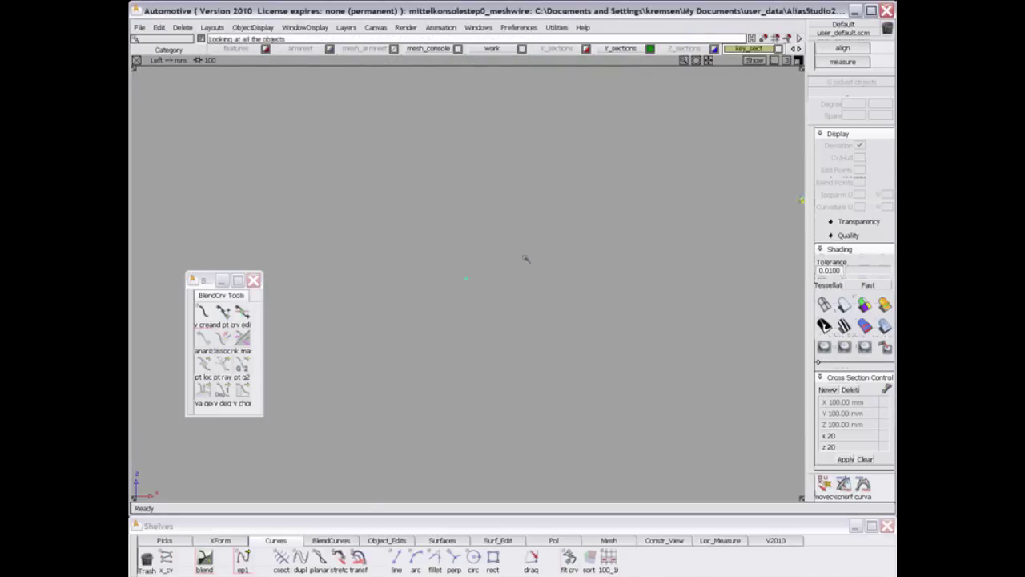
alt+shift+middle_drag(527, 258, 577, 329)
alt+shift+right_drag(576, 329, 588, 291)
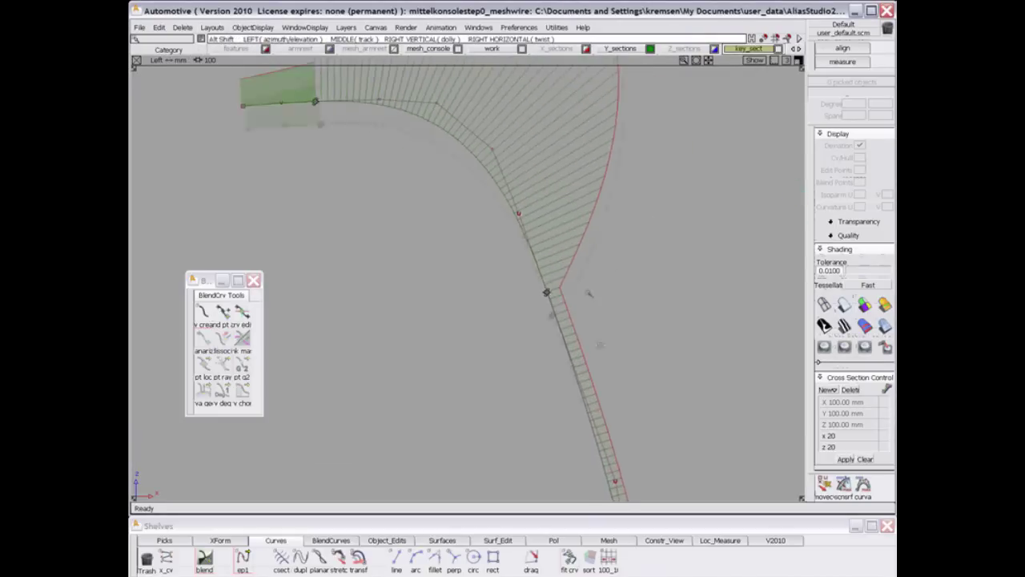
alt+shift+middle_drag(588, 291, 577, 386)
alt+shift+right_drag(577, 386, 464, 483)
Step: Use Extend to adjust the length of the steep curve at its upper end and the crown curve at the blend
click(387, 540)
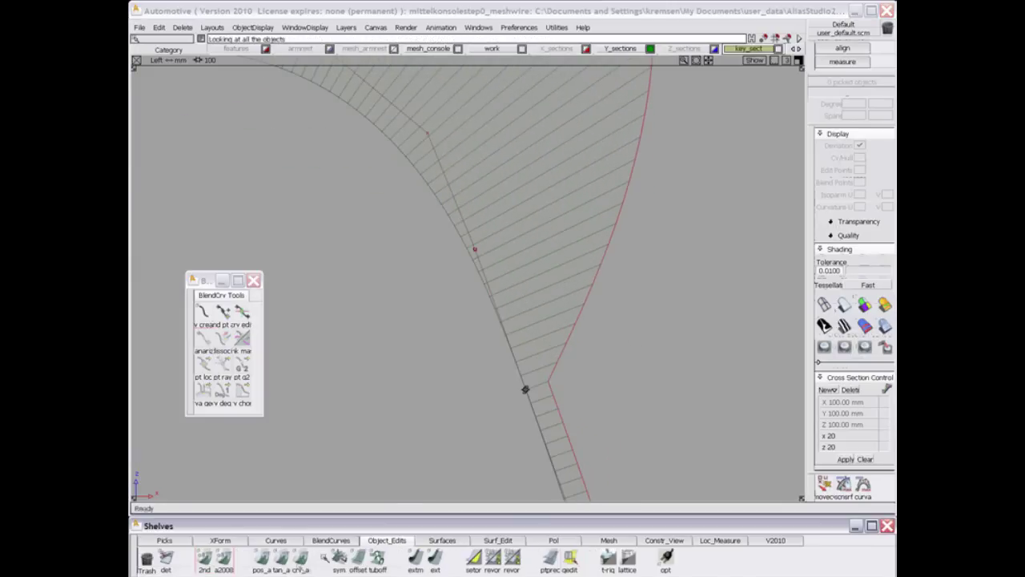
click(418, 561)
scroll(530, 301, down, 3)
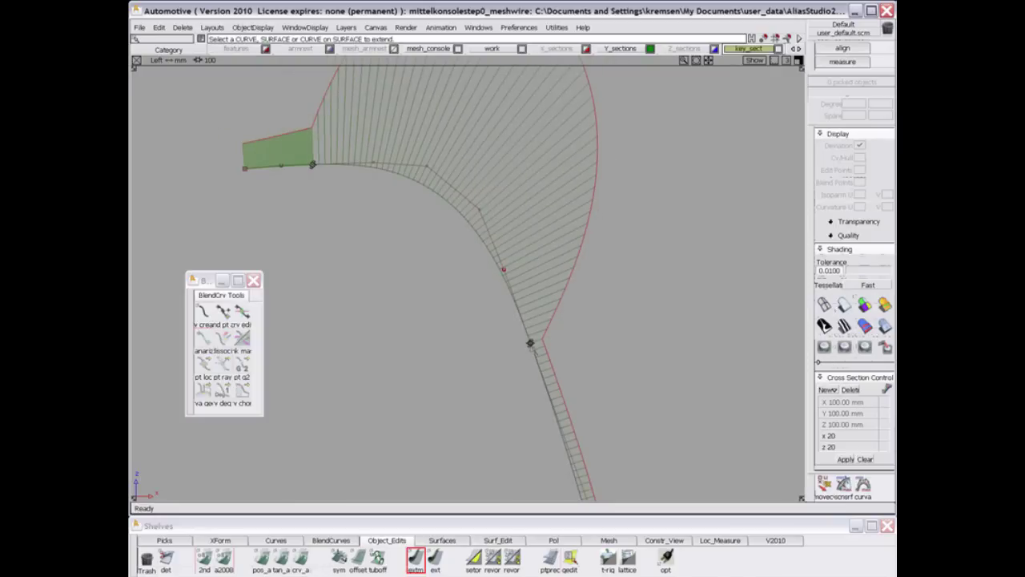
mouse_move(529, 343)
mouse_down()
mouse_move(534, 355)
mouse_move(529, 341)
mouse_up()
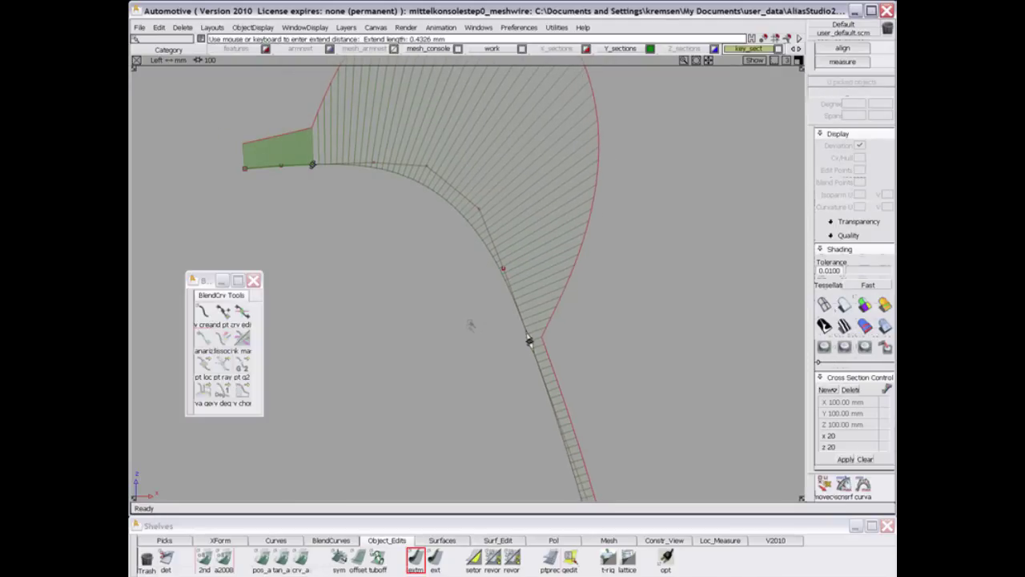
drag(470, 324, 466, 291)
alt+shift+right_drag(525, 223, 523, 250)
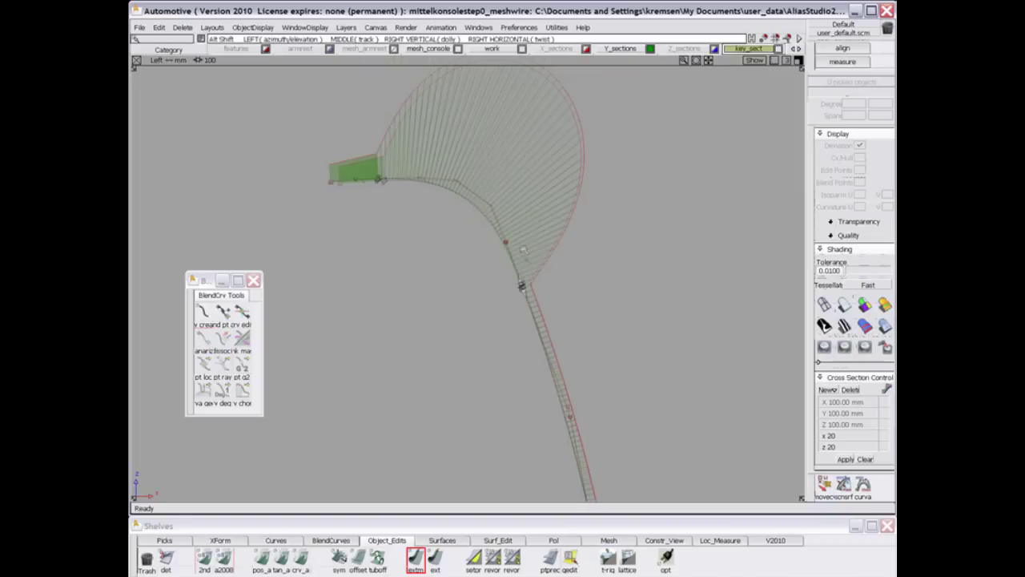
alt+shift+right_drag(522, 285, 547, 345)
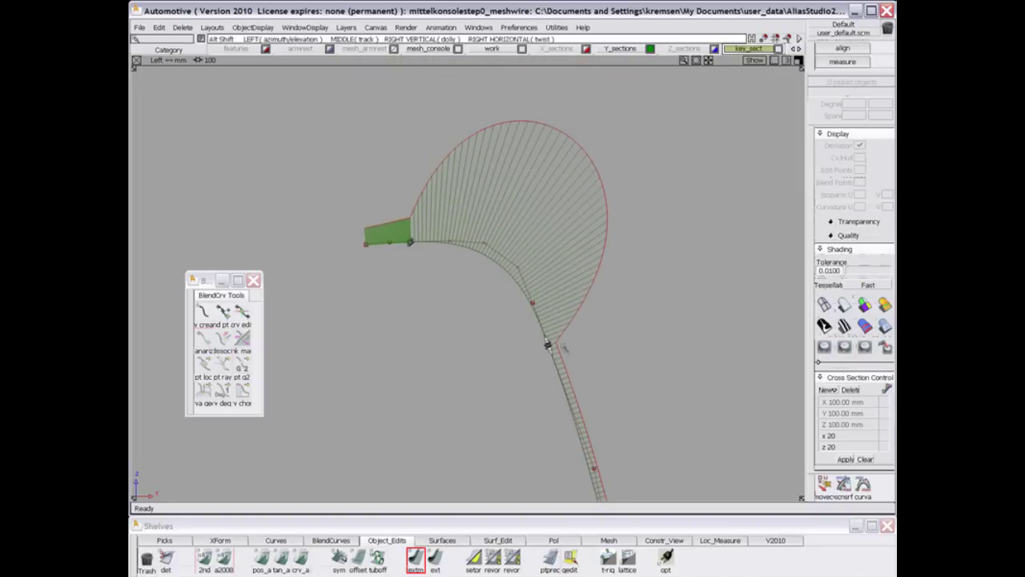
click(407, 244)
drag(407, 245, 465, 296)
Step: Hide the mesh and general section layers so the crown, blend and steep curves can be compared with the key section line
alt+shift+middle_drag(463, 279, 552, 264)
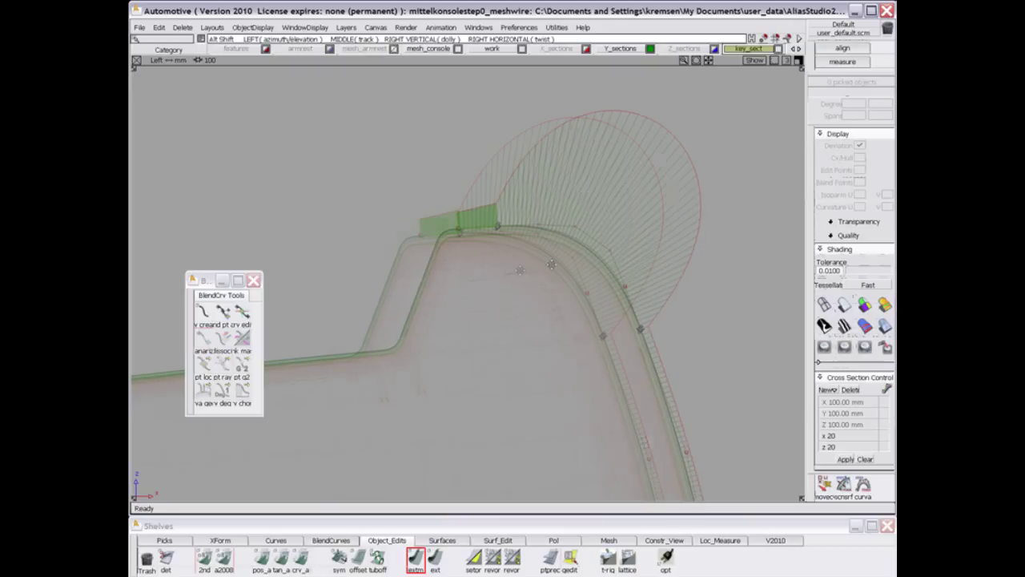
alt+shift+right_drag(552, 264, 550, 285)
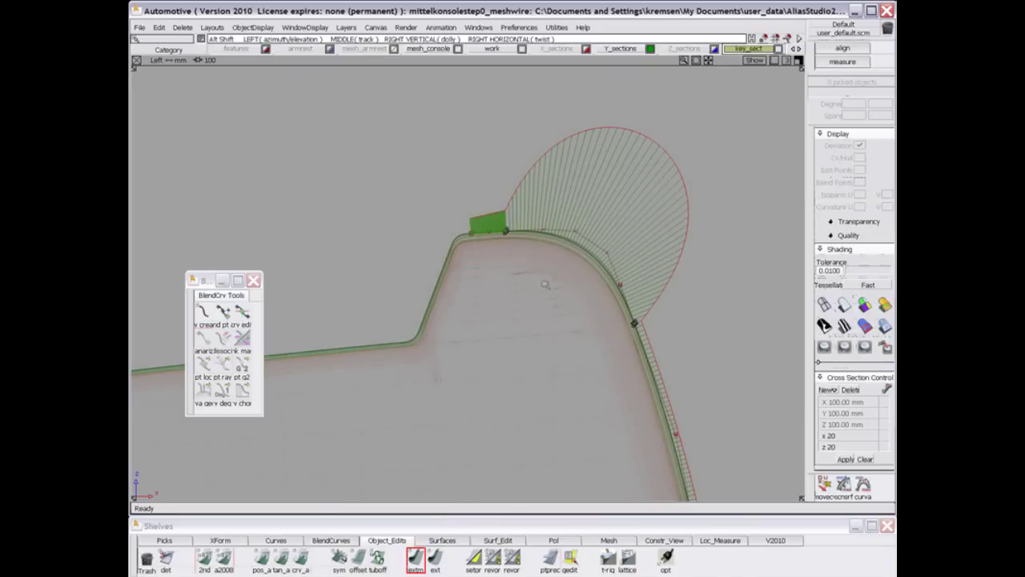
click(458, 49)
ctrl+shift+drag(612, 195, 585, 195)
drag(484, 201, 700, 347)
alt+shift+drag(553, 343, 521, 332)
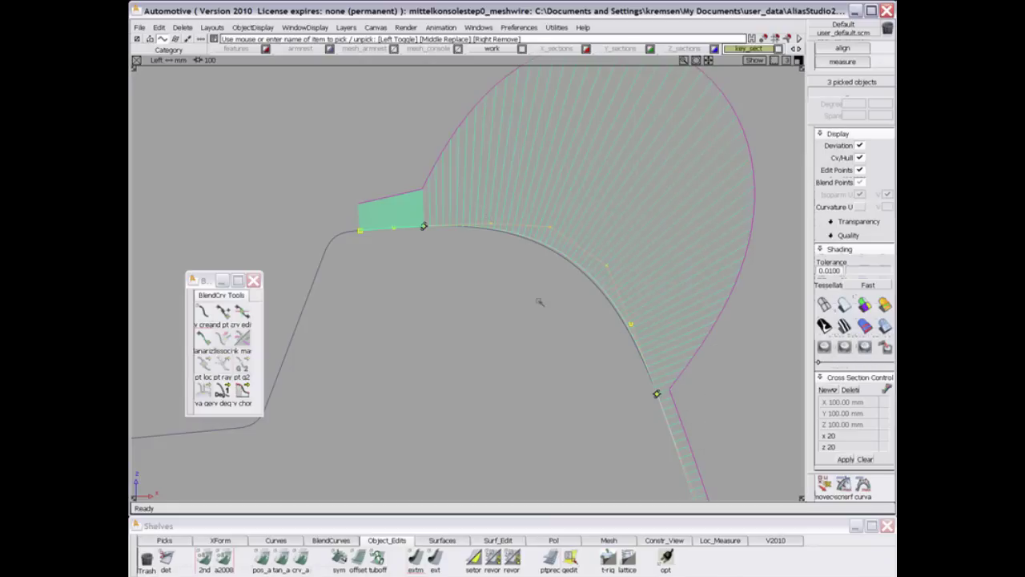
alt+shift+middle_drag(516, 312, 482, 320)
ctrl+shift+drag(412, 385, 420, 415)
Step: Shorten the steep curve's upper end and the crown curve's blend end together by about 9.65 mm with Extend
ctrl+shift+right_click(505, 308)
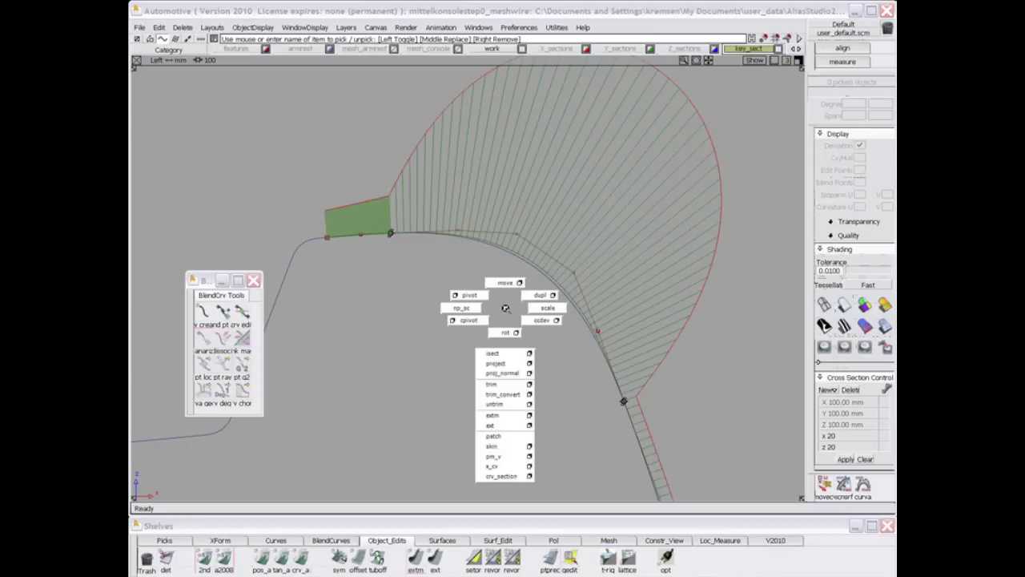
ctrl+shift+middle_drag(505, 307, 513, 416)
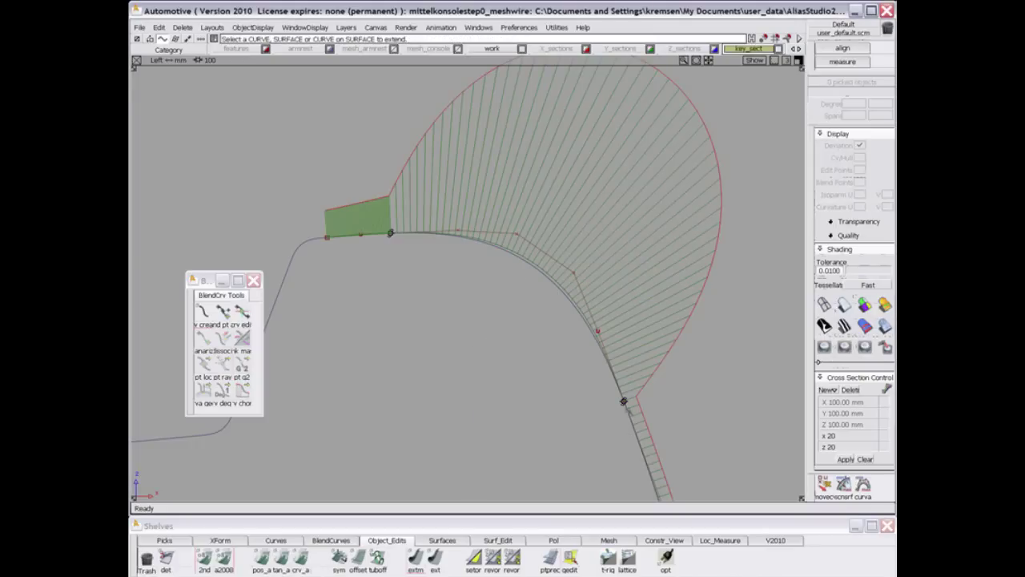
click(623, 401)
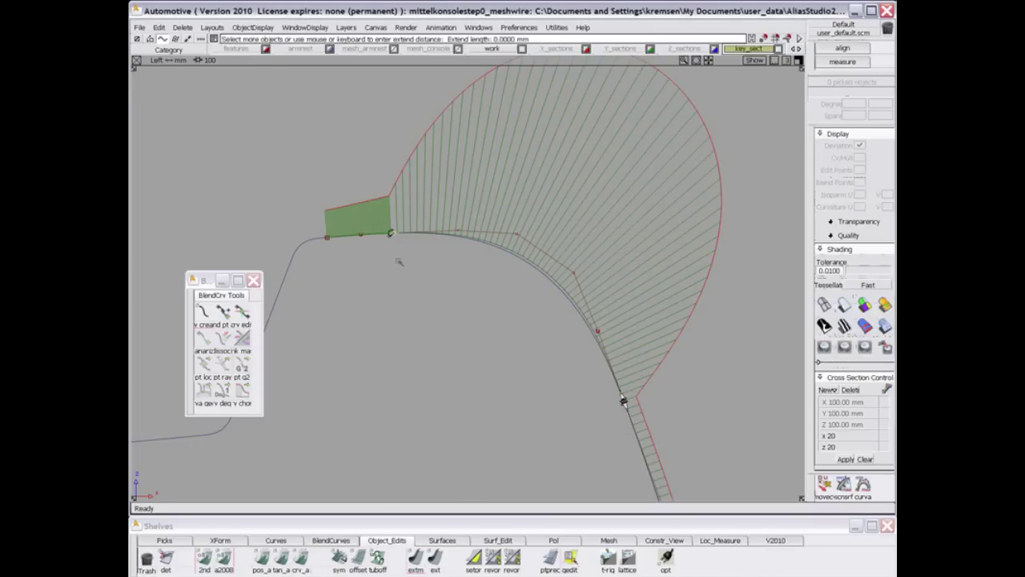
drag(398, 262, 475, 277)
ctrl+shift+drag(384, 313, 384, 249)
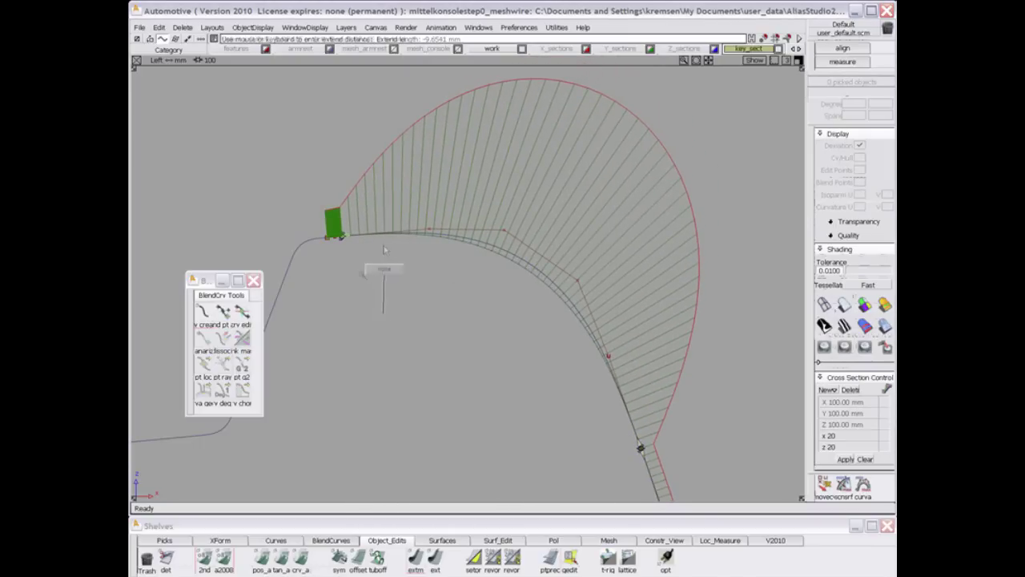
Step: Extend the far end of the crown curve by about 33.5 mm, well past the small corner radius
alt+shift+middle_drag(377, 283, 604, 375)
alt+shift+right_drag(604, 375, 606, 289)
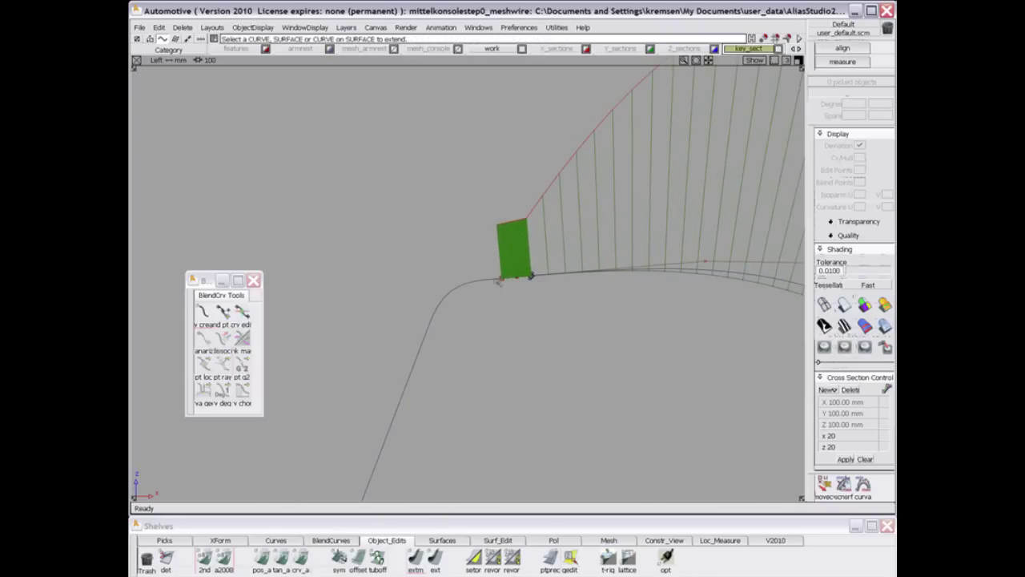
click(508, 280)
drag(503, 279, 293, 303)
click(547, 373)
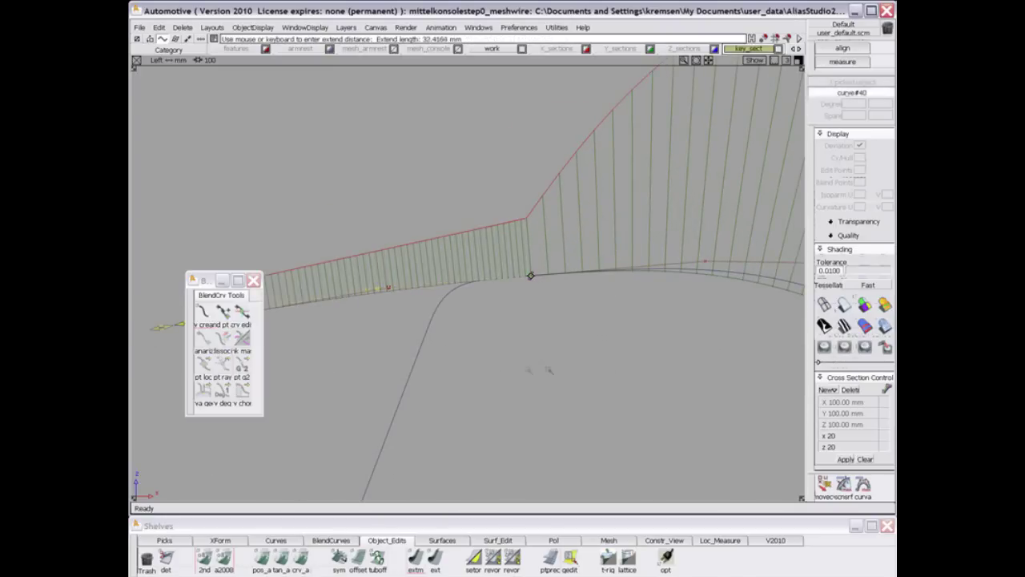
alt+shift+right_drag(666, 270, 665, 400)
alt+shift+middle_drag(666, 400, 528, 350)
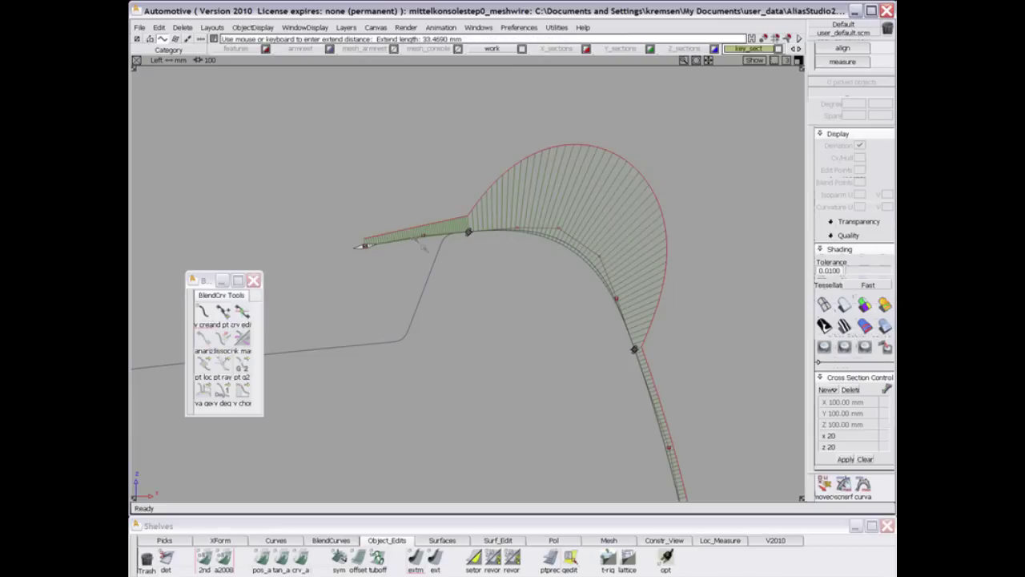
click(691, 375)
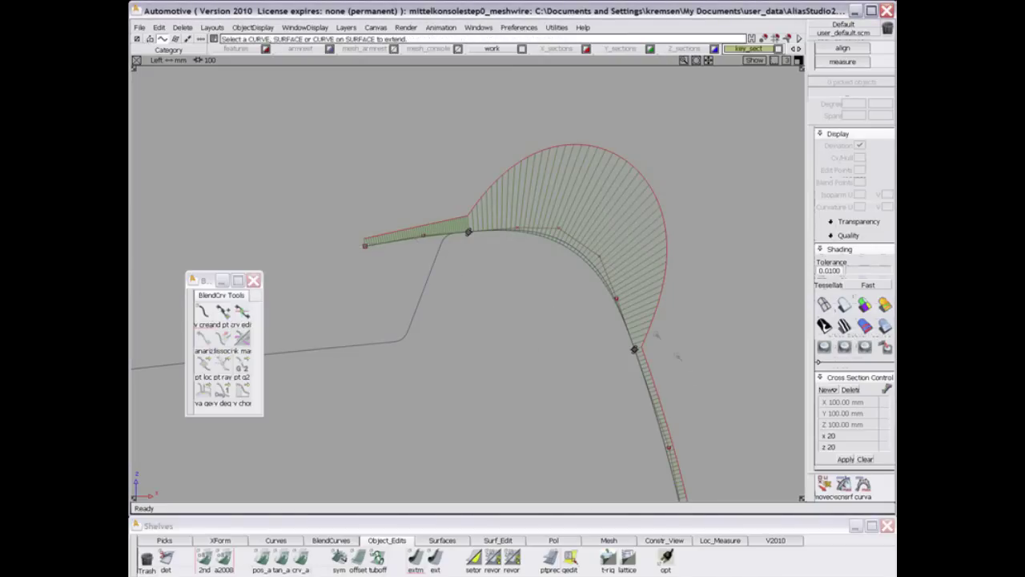
Step: Pick both blend points and edit their tangents to a magnitude of about 1.17 to fit the blend to the section line
drag(686, 389, 421, 211)
click(241, 313)
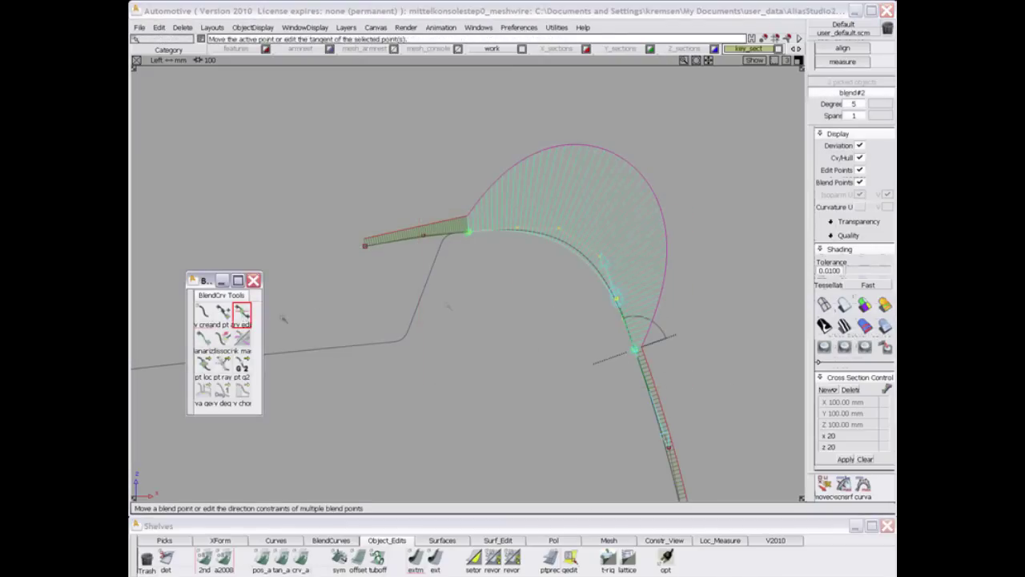
drag(615, 299, 643, 283)
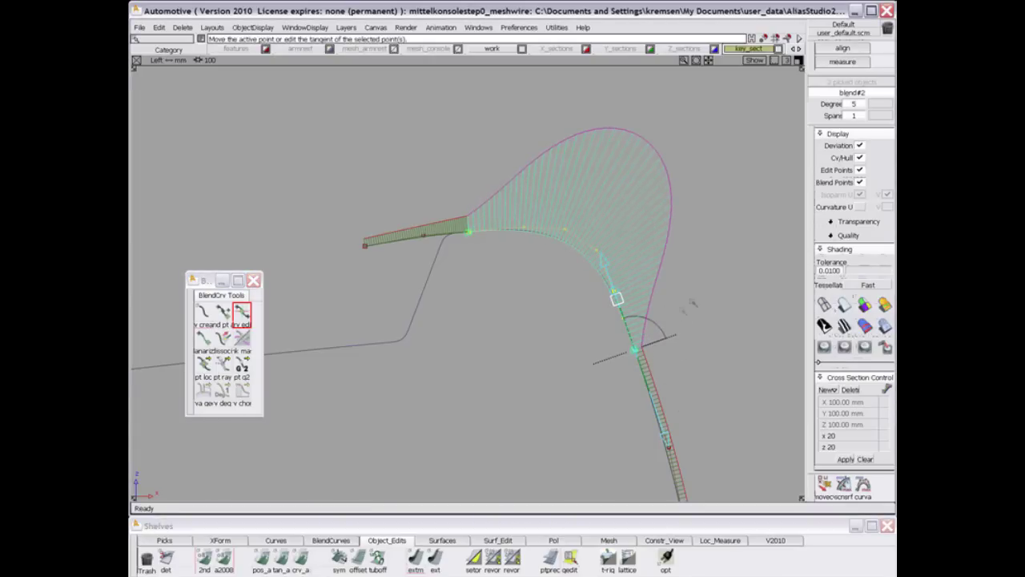
drag(616, 298, 631, 299)
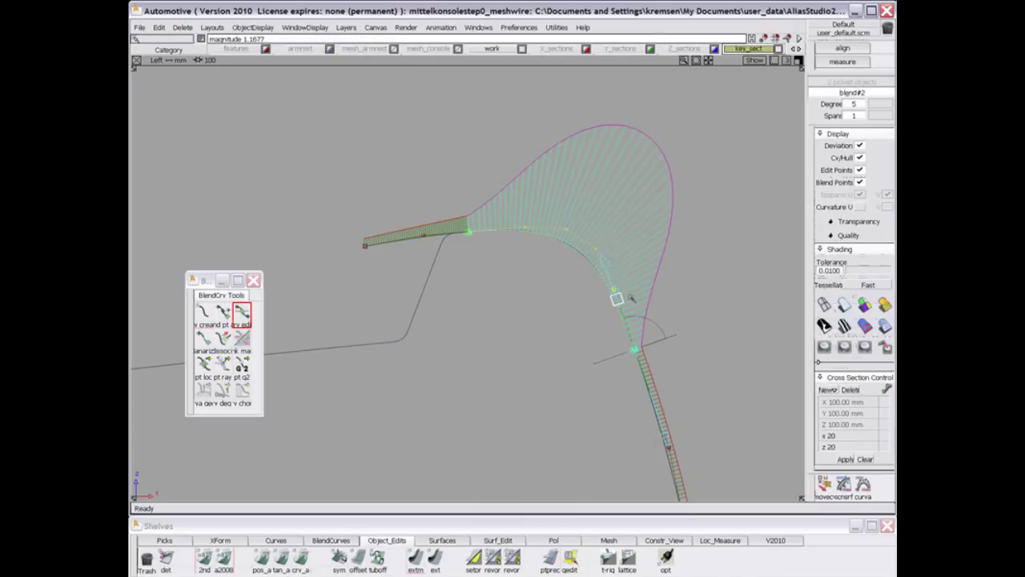
drag(631, 297, 631, 298)
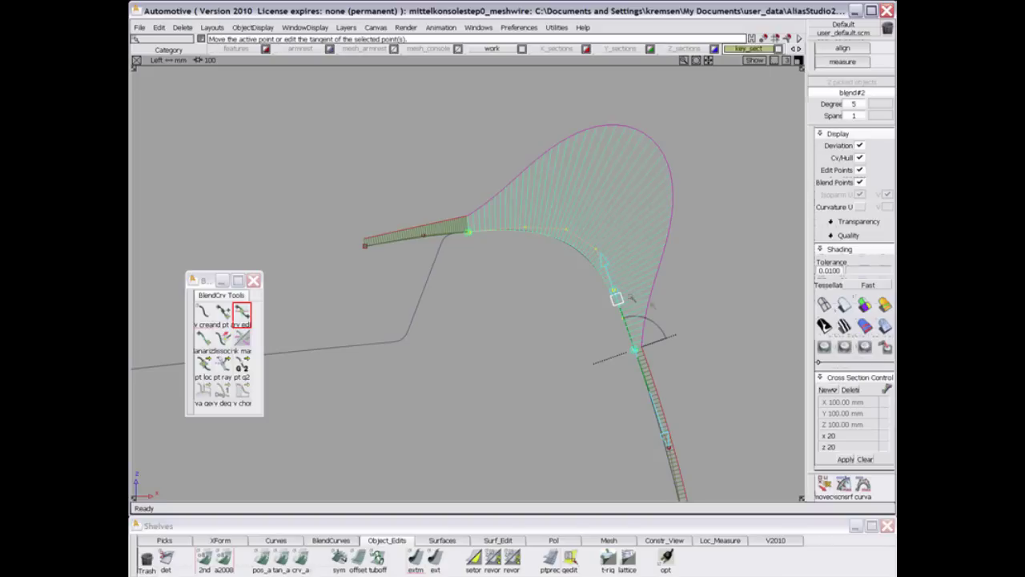
Step: Pick the crown curve's middle CV and nudge it in X and Z toward the curve's free end, judging by the curvature comb
drag(695, 357, 694, 357)
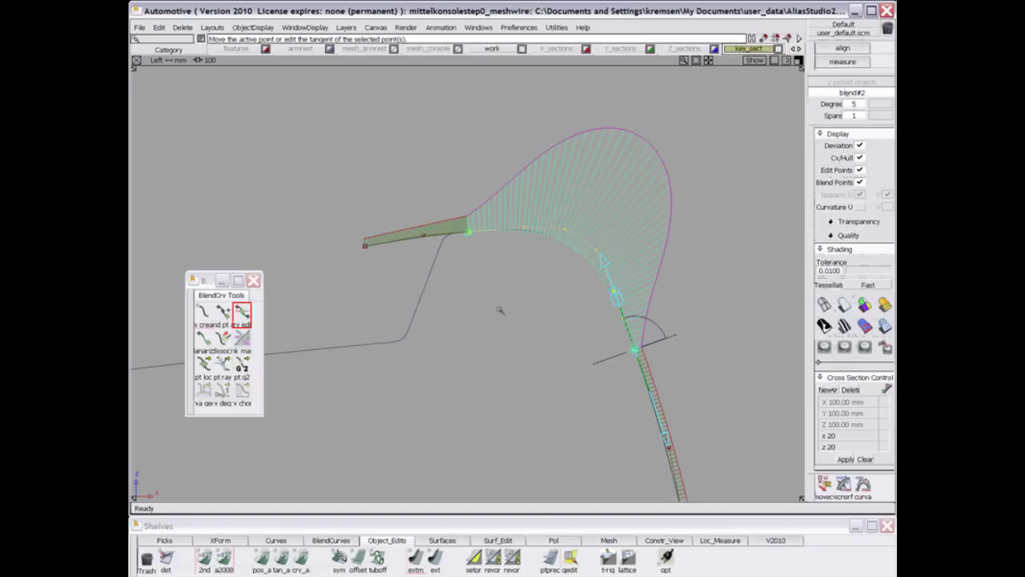
alt+shift+middle_drag(488, 300, 550, 352)
alt+shift+right_drag(550, 352, 552, 313)
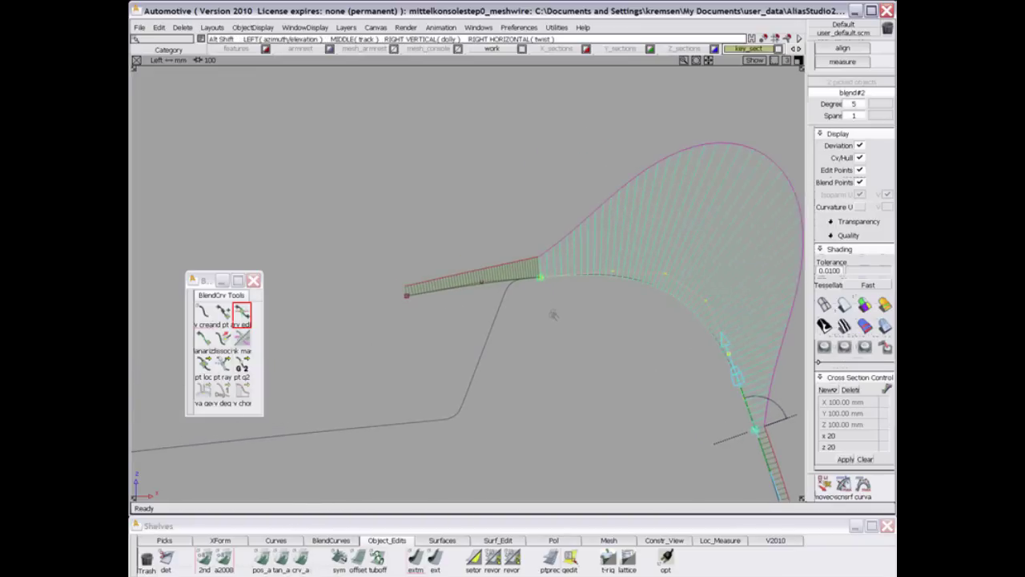
alt+shift+middle_drag(552, 313, 544, 342)
ctrl+shift+drag(504, 357, 504, 324)
click(464, 306)
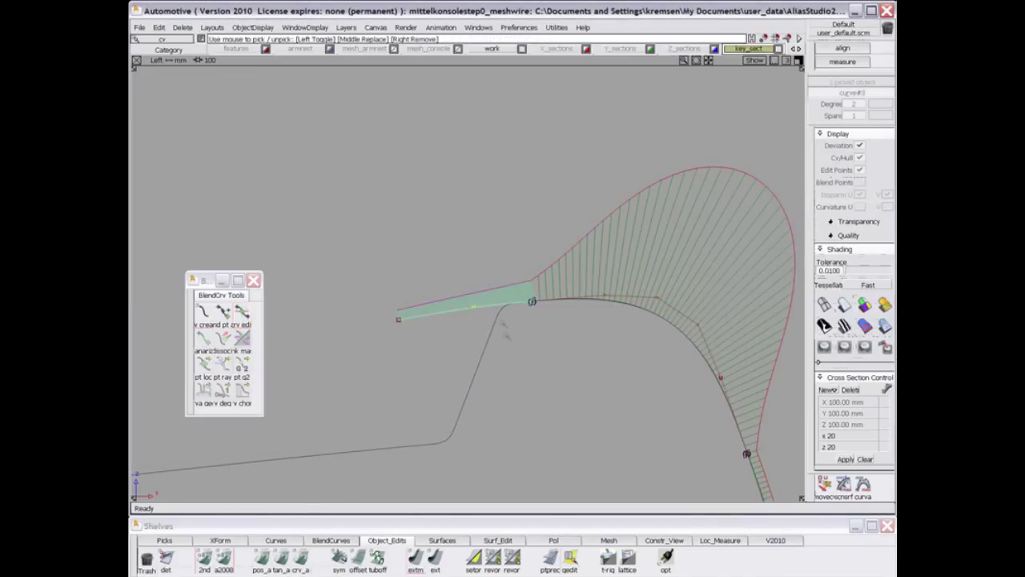
ctrl+shift+drag(540, 377, 545, 340)
middle_drag(544, 339, 536, 336)
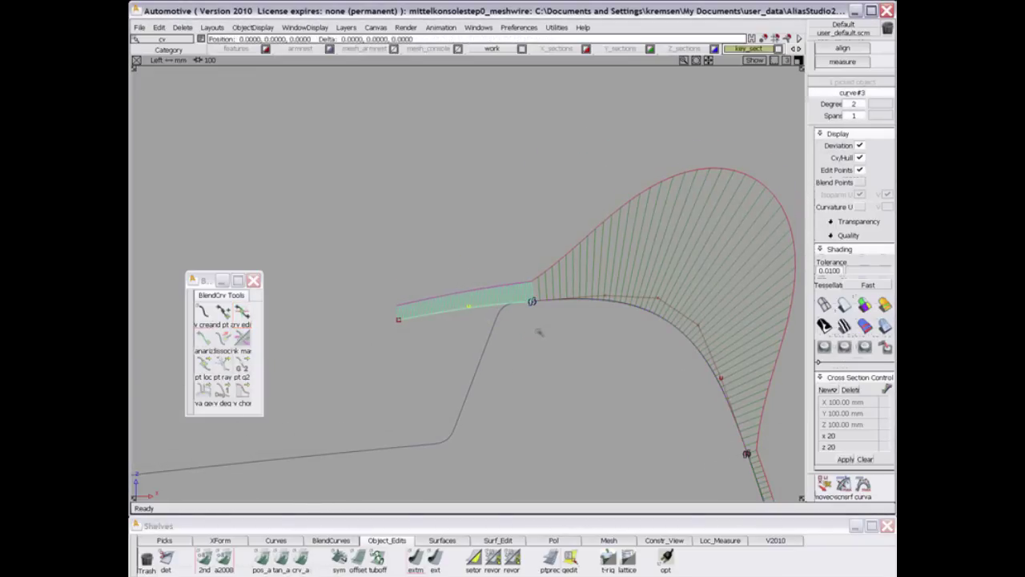
right_drag(539, 329, 538, 334)
middle_drag(539, 334, 536, 334)
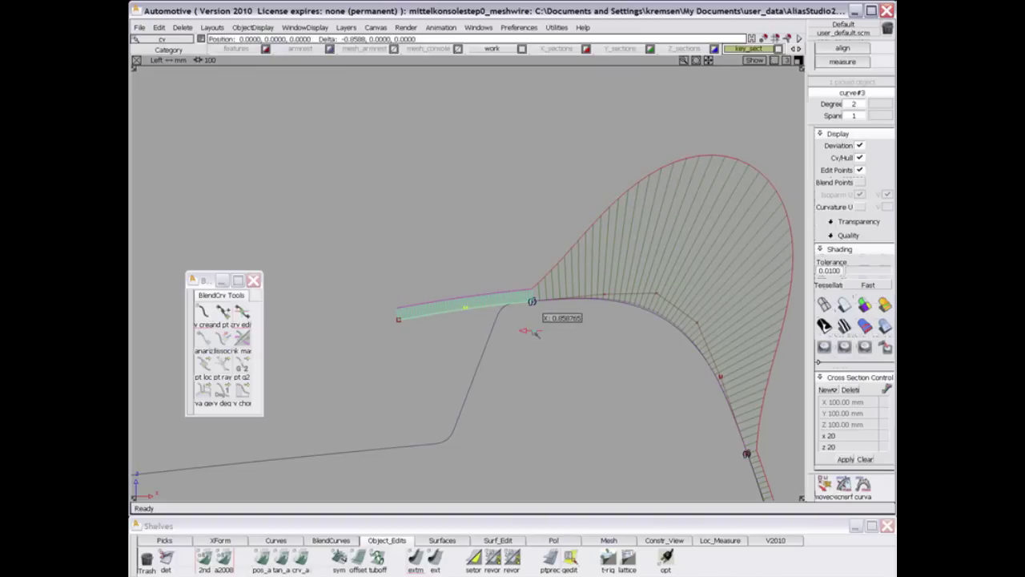
drag(530, 332, 534, 328)
Step: Slide the crown curve's middle CV slightly along its hull toward the blend, using CV move in SLIDE mode
click(824, 485)
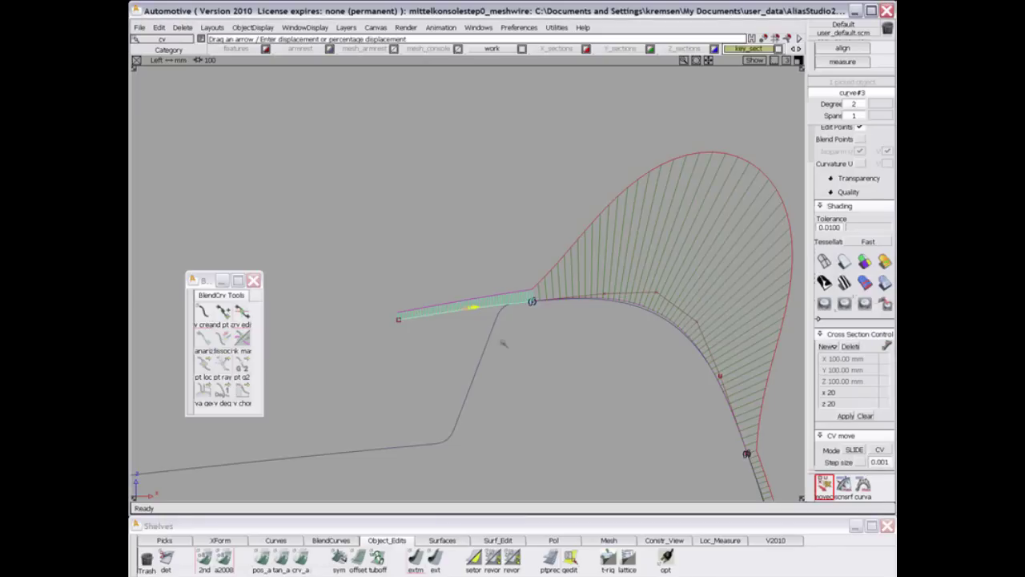
drag(466, 310, 475, 306)
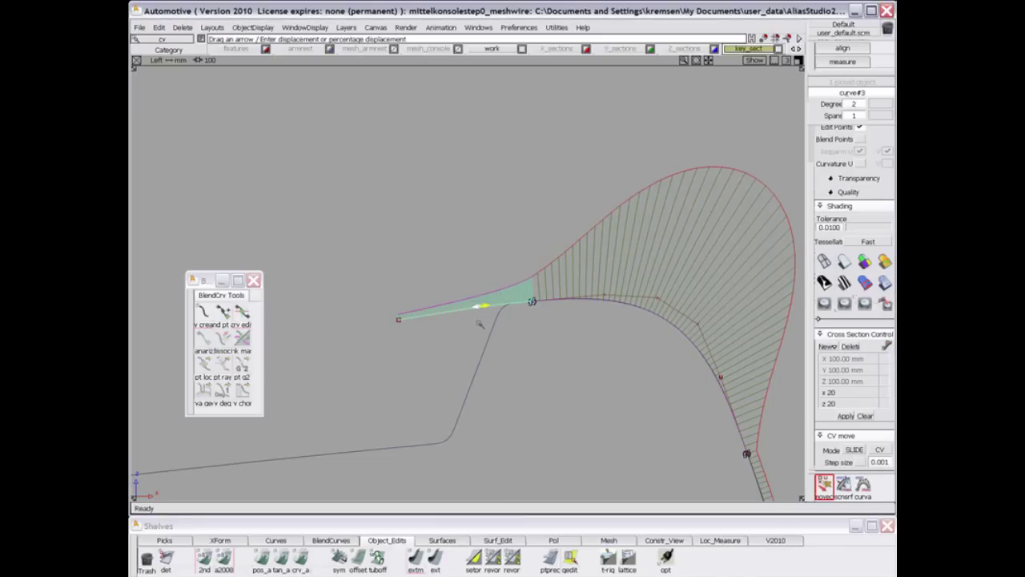
drag(478, 324, 470, 308)
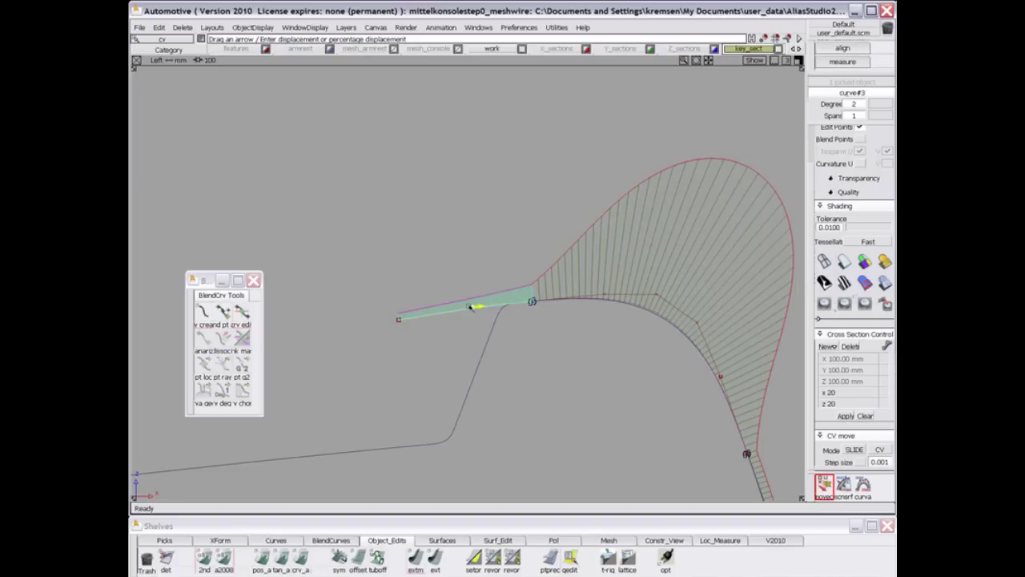
Step: Slide the steep curve's middle CV along its hull toward the blend, and clear the CV selection
alt+shift+middle_drag(689, 410, 619, 307)
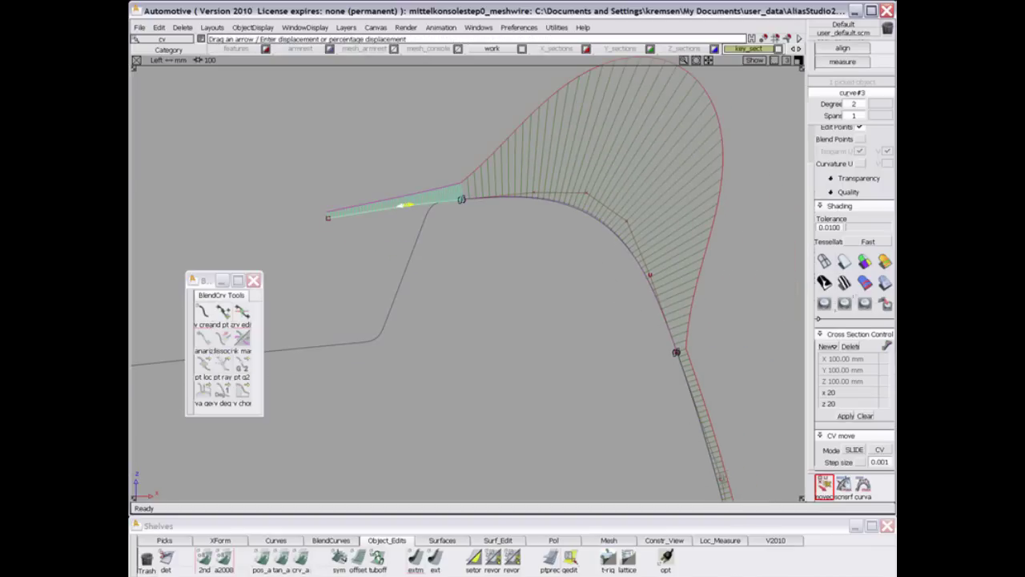
click(723, 479)
drag(722, 480, 714, 458)
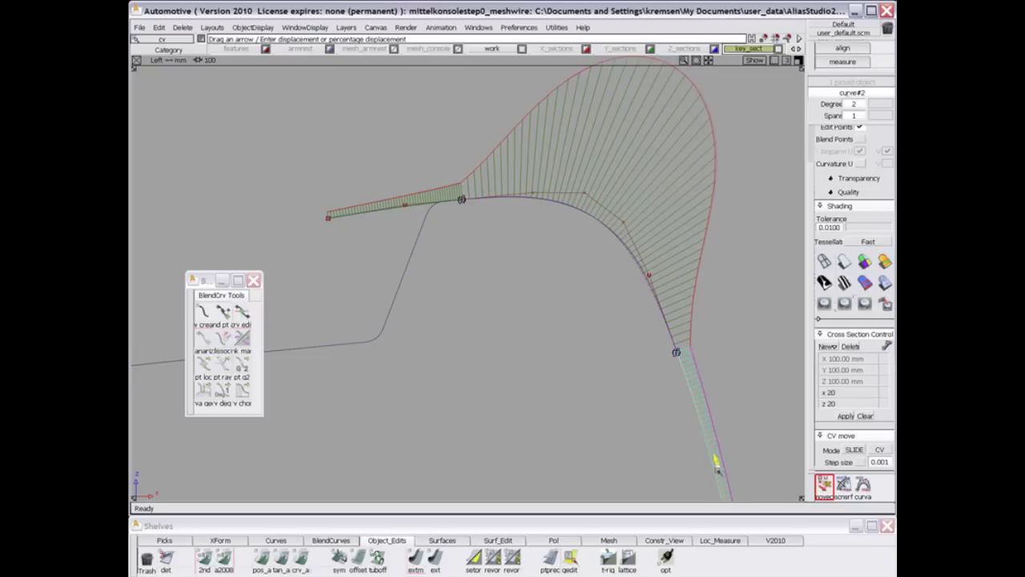
alt+shift+drag(714, 458, 497, 286)
alt+shift+middle_drag(497, 286, 496, 290)
alt+shift+right_drag(495, 289, 498, 281)
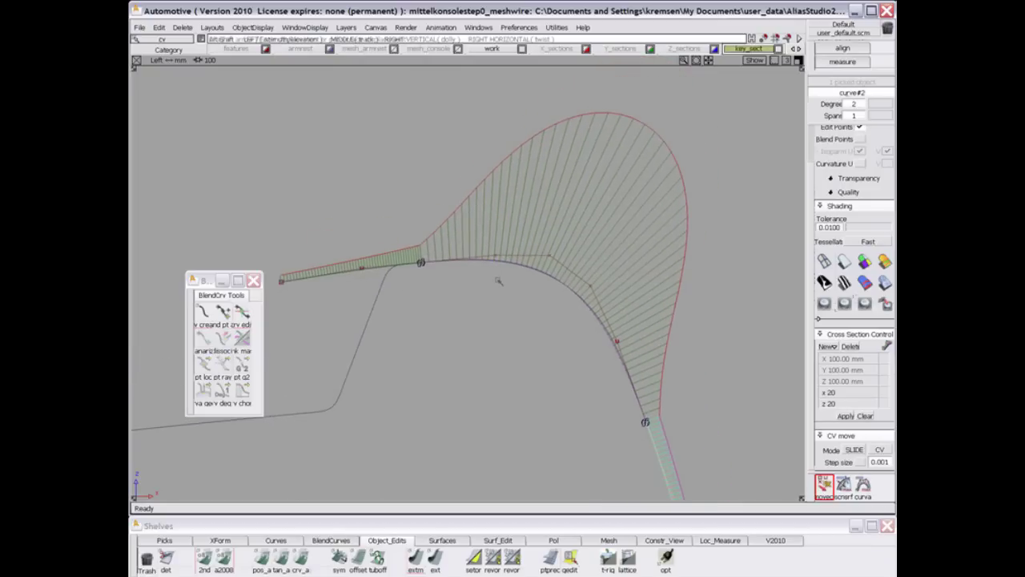
ctrl+shift+drag(563, 376, 563, 317)
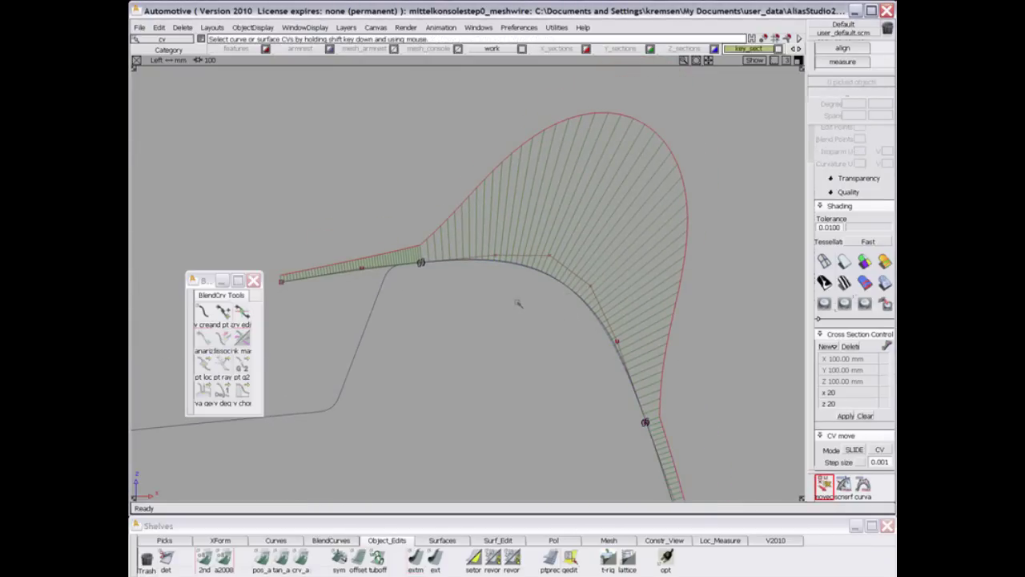
alt+shift+middle_drag(656, 368, 654, 319)
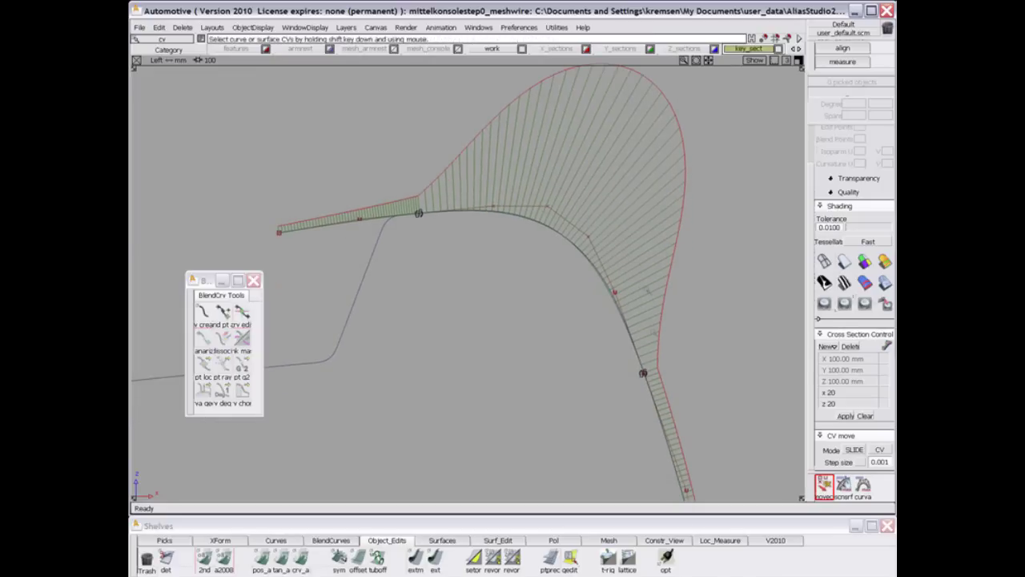
ctrl+shift+middle_drag(601, 406, 607, 514)
click(648, 383)
click(644, 377)
click(646, 378)
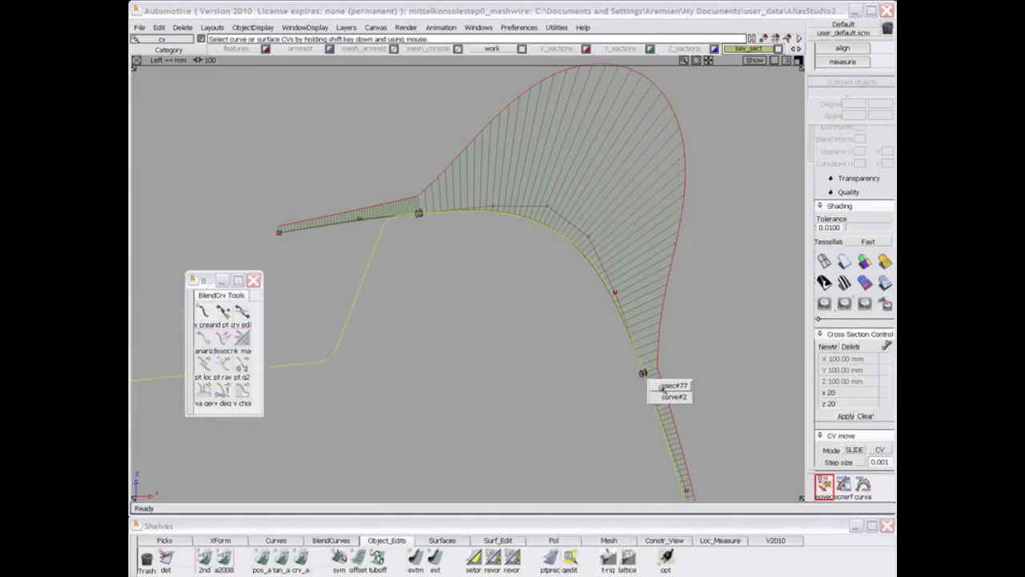
click(663, 395)
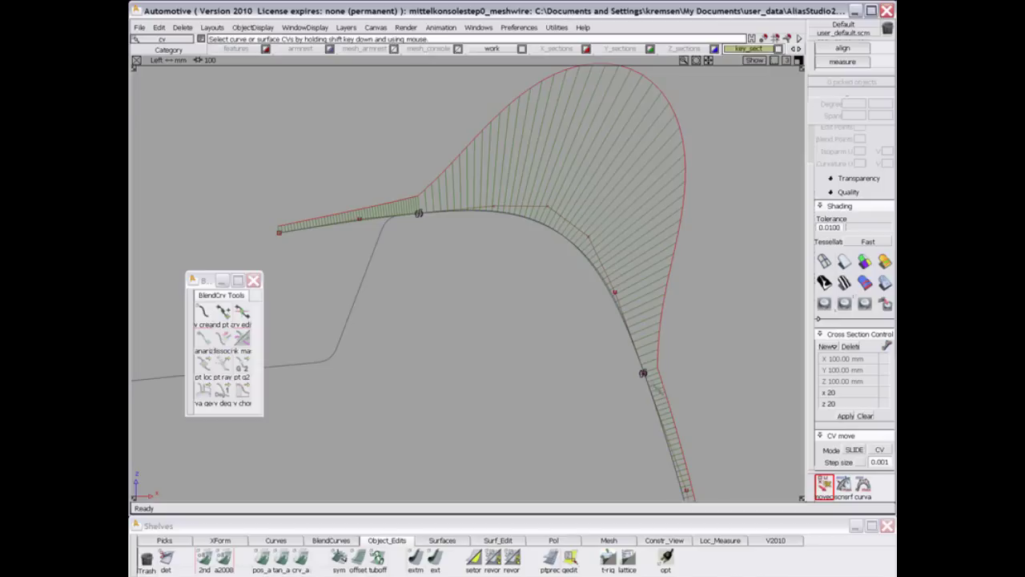
click(650, 383)
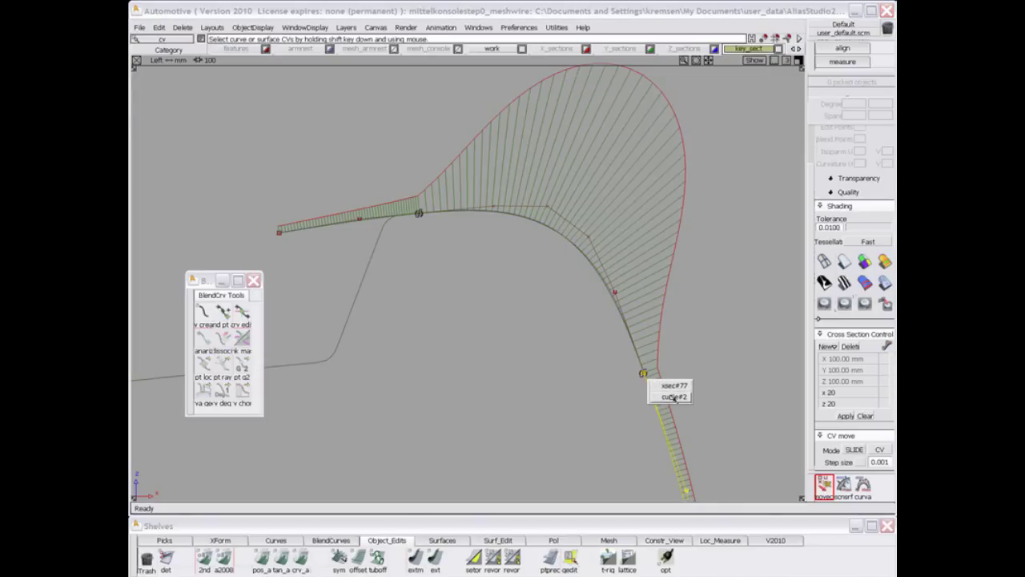
click(674, 397)
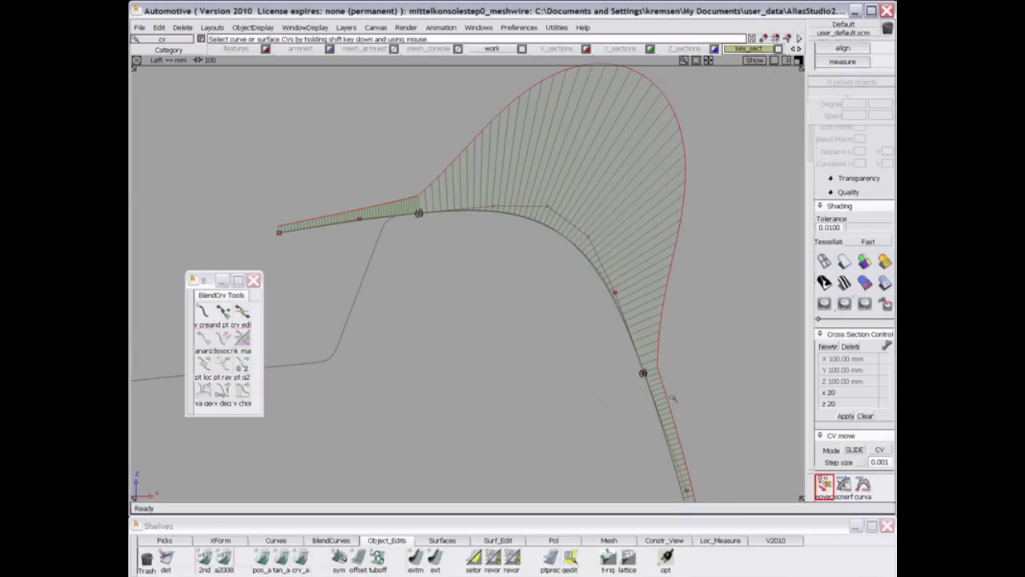
Step: With Extend, lengthen the steep curve's upper end slightly toward the blend and shorten the crown curve's blend end by about 0.85 mm
click(416, 558)
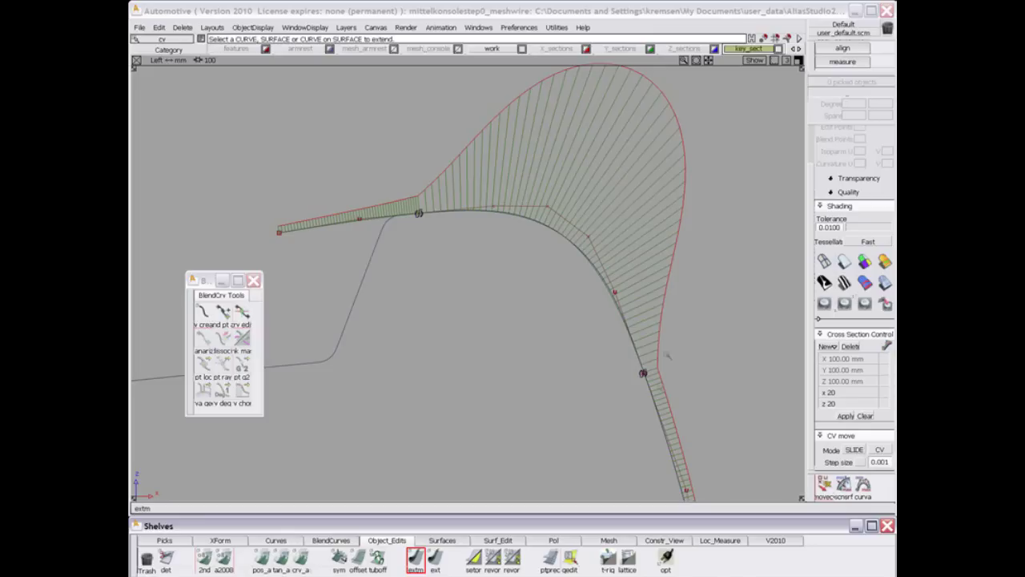
click(641, 369)
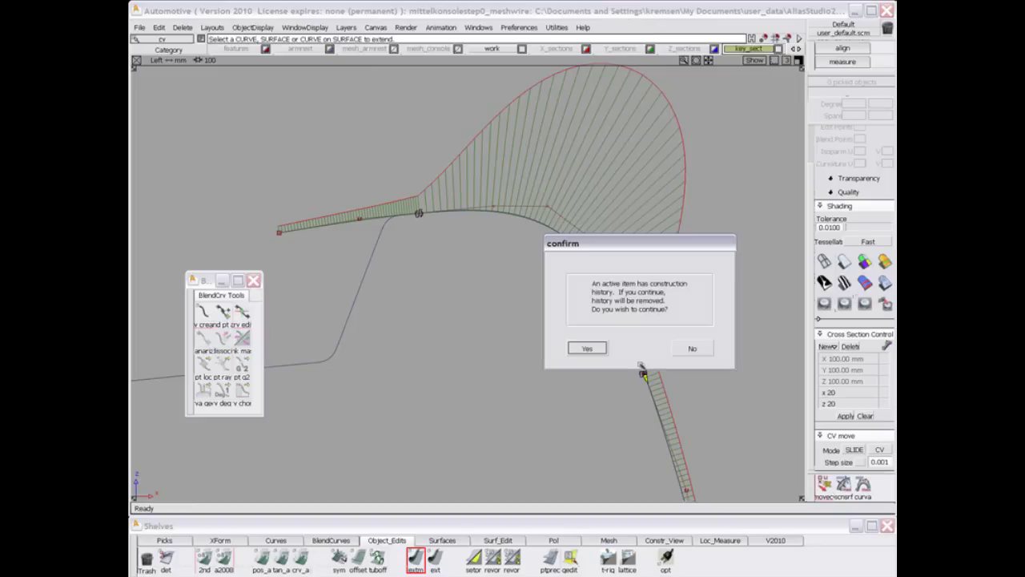
click(684, 348)
click(645, 378)
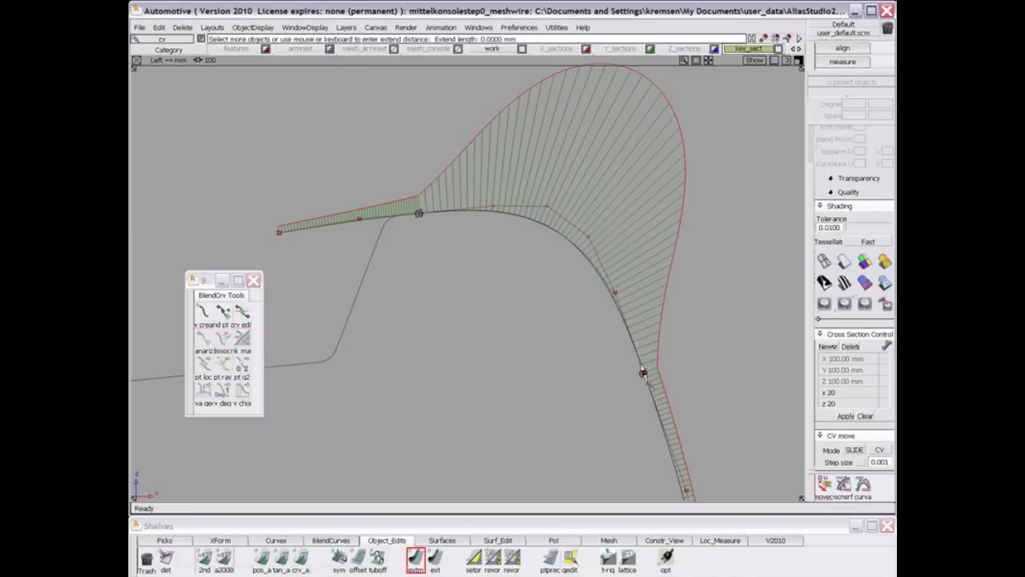
drag(642, 371, 619, 360)
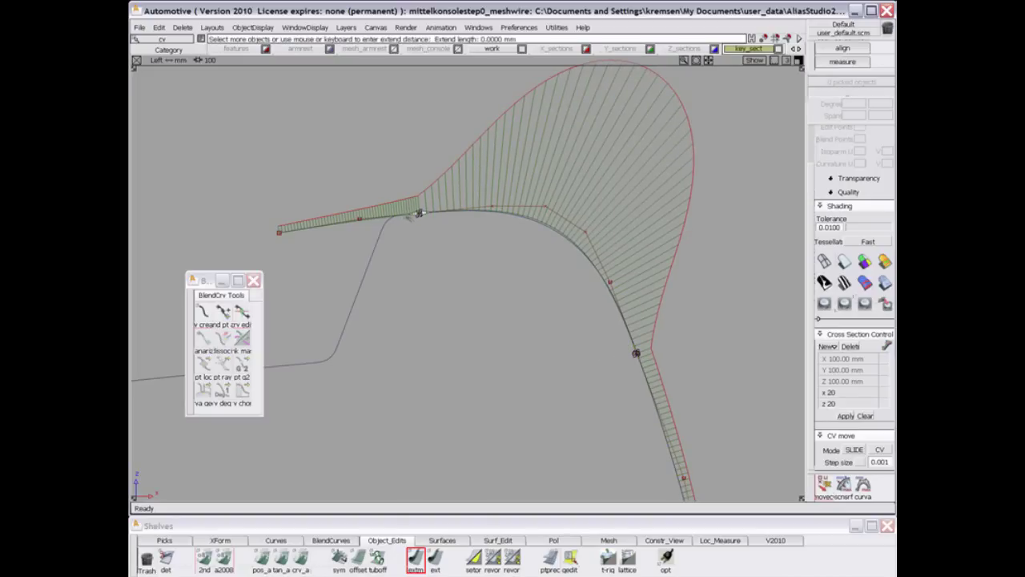
drag(410, 218, 481, 268)
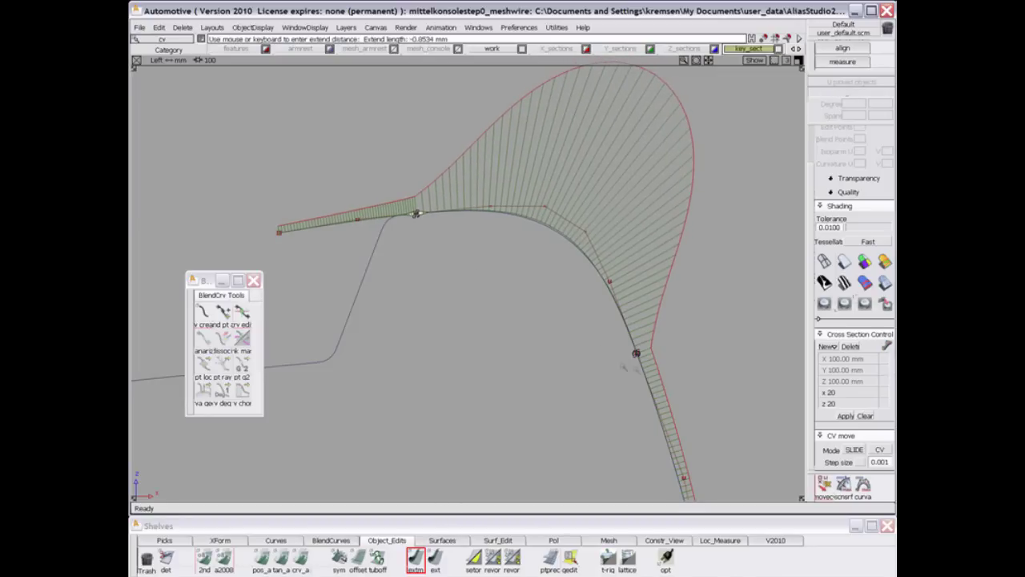
mouse_move(638, 360)
mouse_down()
mouse_move(614, 359)
mouse_move(565, 313)
mouse_up()
Step: Pick both blend points and slightly reduce their tangent magnitude to reshape the blend against the section line
mouse_move(677, 397)
ctrl+shift+mouse_down()
mouse_move(623, 352)
mouse_move(618, 335)
mouse_move(406, 177)
ctrl+shift+mouse_up()
click(242, 315)
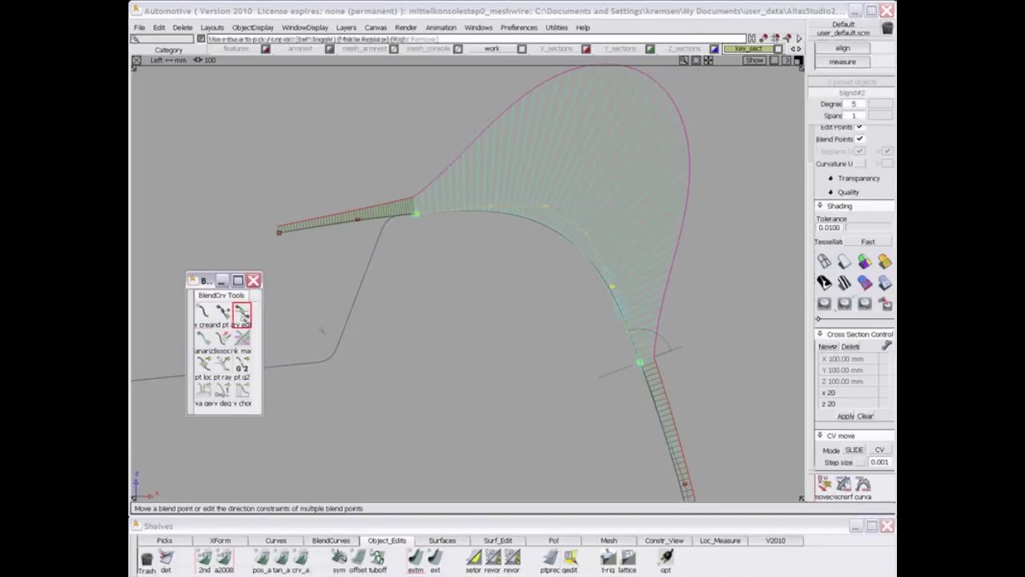
drag(620, 317, 602, 325)
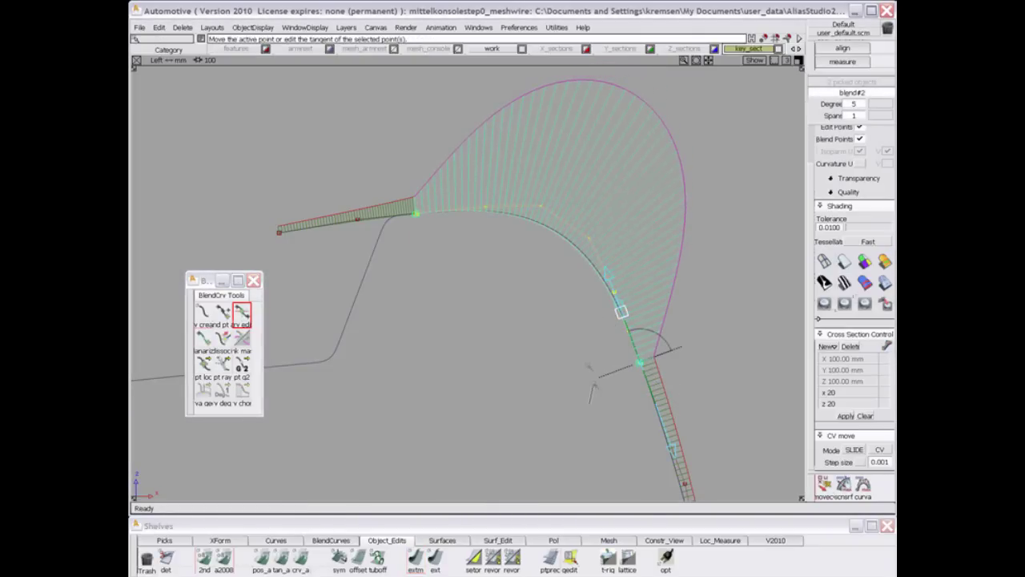
click(609, 317)
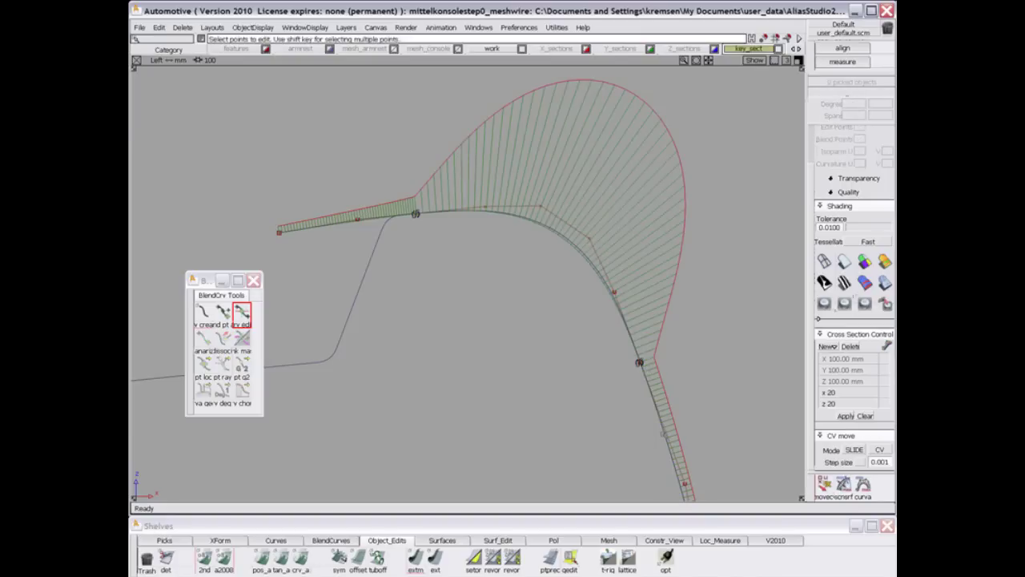
Step: With Extend, lengthen the steep curve's upper end toward the blend and move the crown curve's blend end further into the blend
alt+shift+right_drag(521, 256, 524, 321)
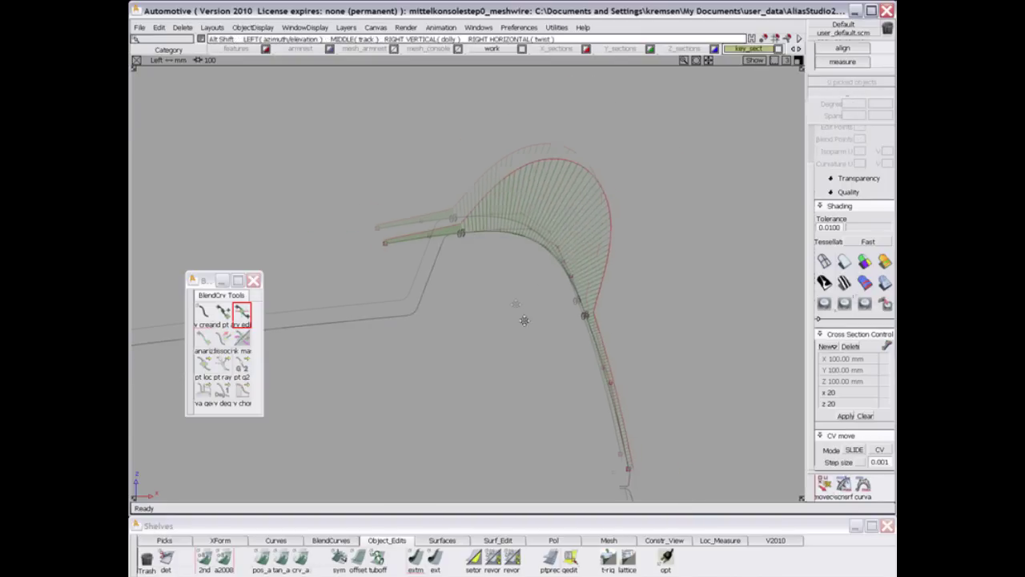
alt+shift+middle_drag(523, 320, 508, 298)
alt+shift+right_drag(508, 298, 508, 269)
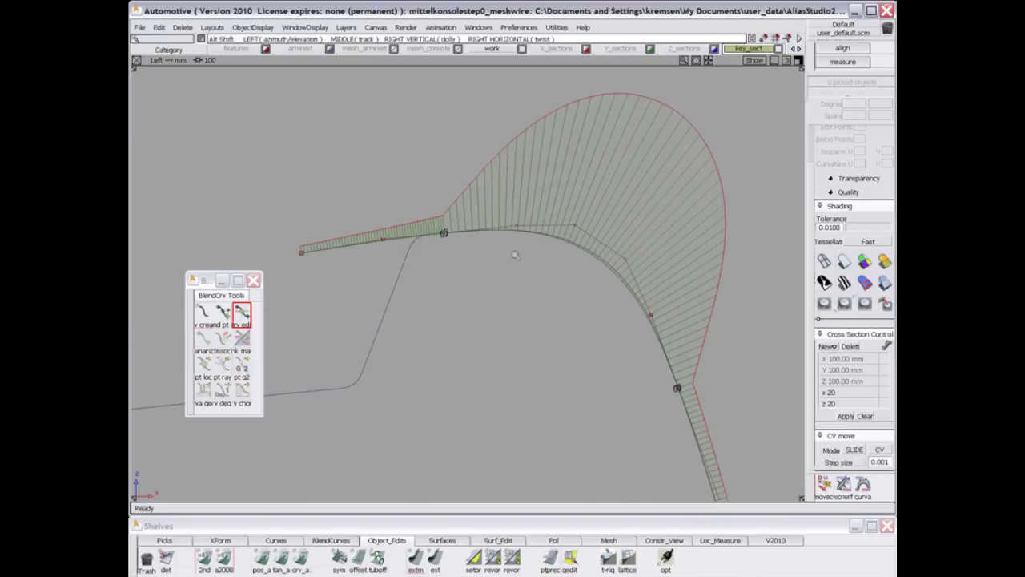
ctrl+shift+middle_drag(530, 368, 525, 475)
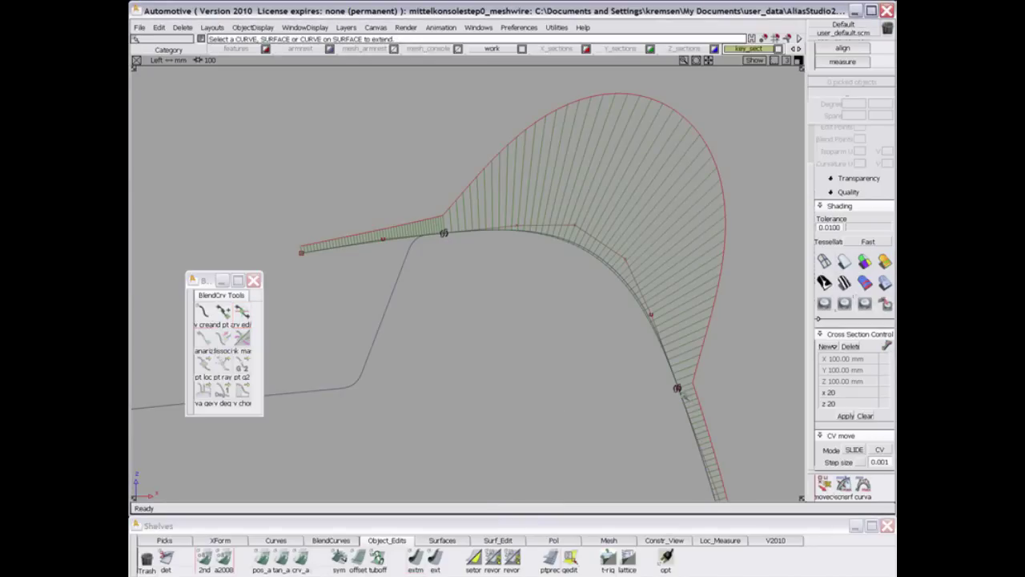
click(683, 394)
drag(683, 401, 647, 351)
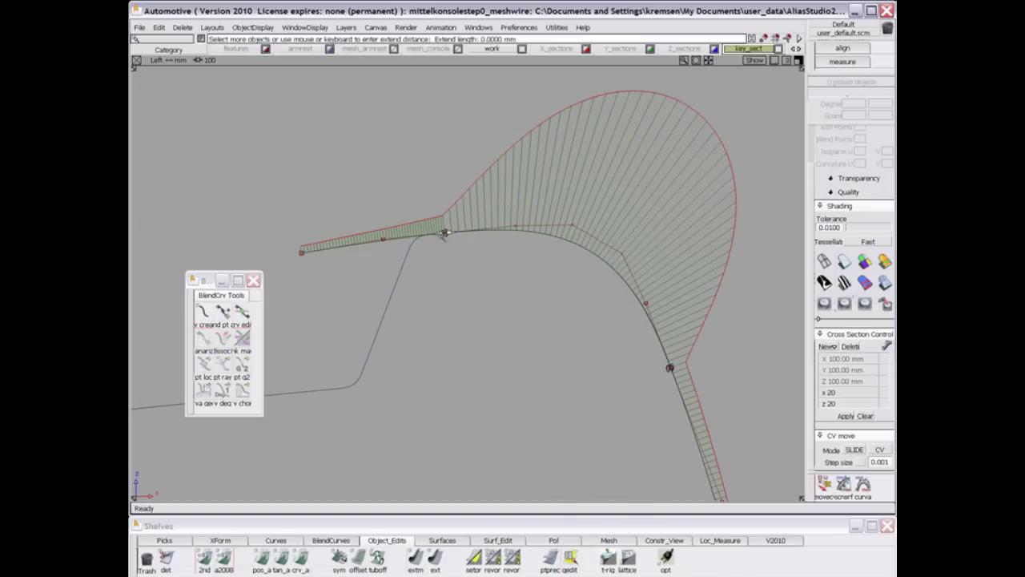
drag(444, 234, 456, 270)
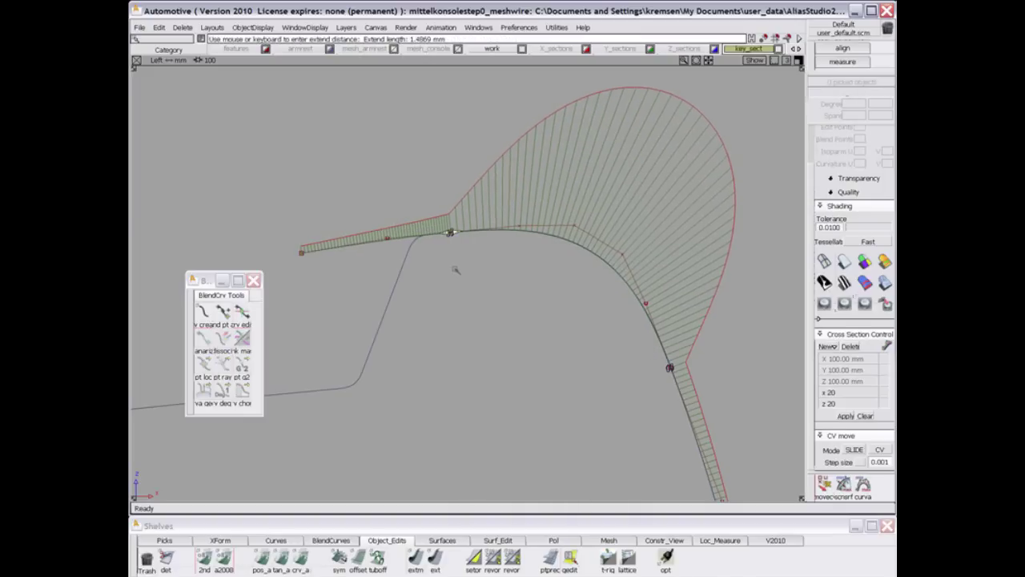
drag(428, 239, 472, 267)
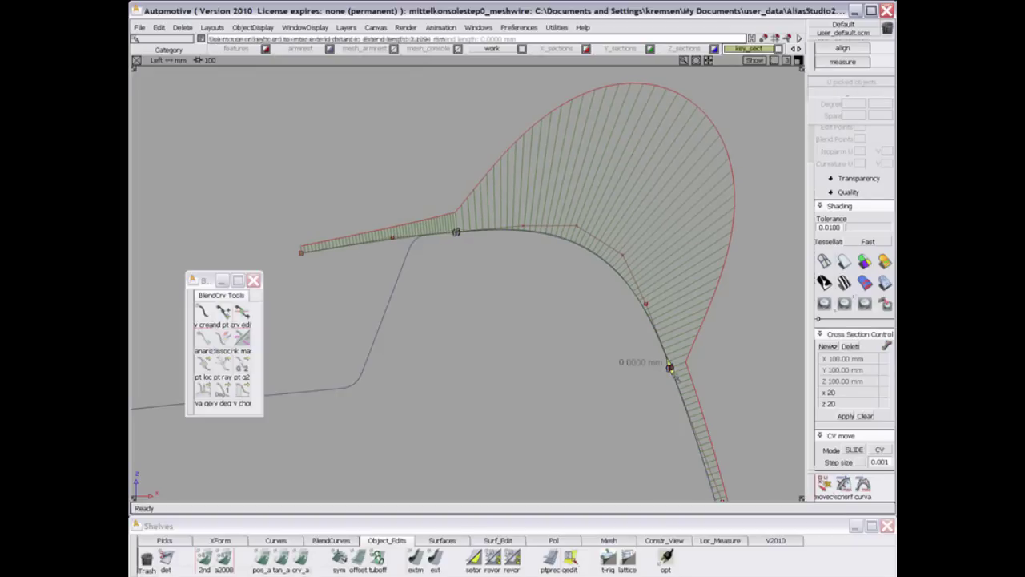